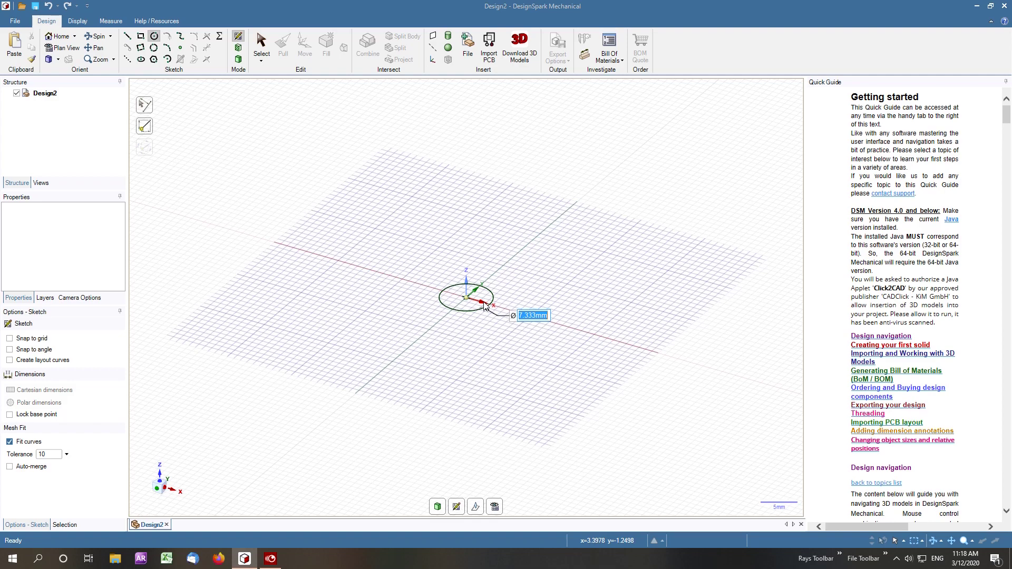
Set the diameter of the circle centred on the origin to 8.15 mm.
{"action": "type", "text": "8.5"}
{"action": "type", "text": ".35"}
{"action": "key", "text": "Return"}
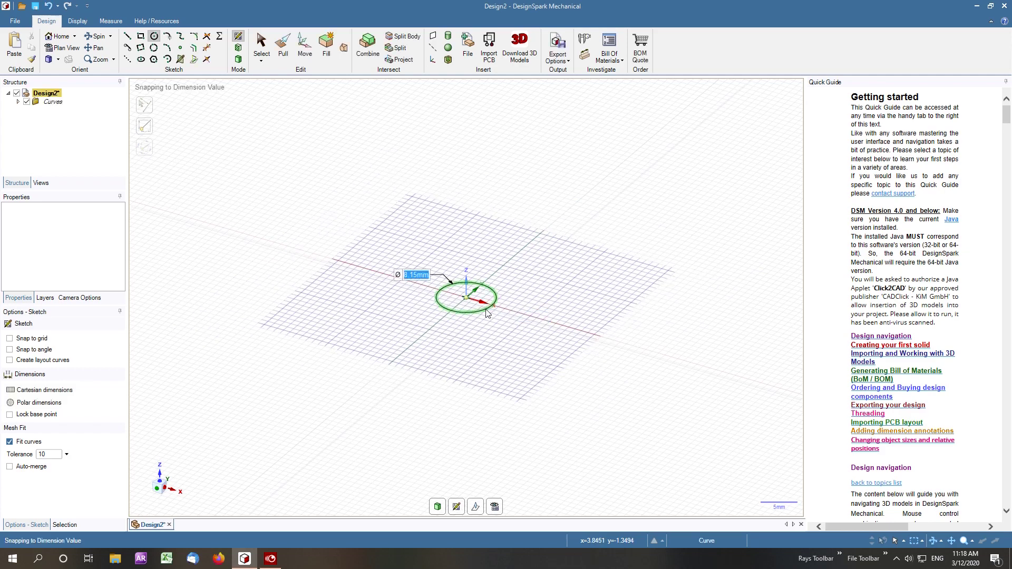
Pull the circle upward into a solid cylinder about 24.6 mm tall.
{"action": "left_click", "coordinate": [283, 47]}
{"action": "left_click", "coordinate": [467, 285]}
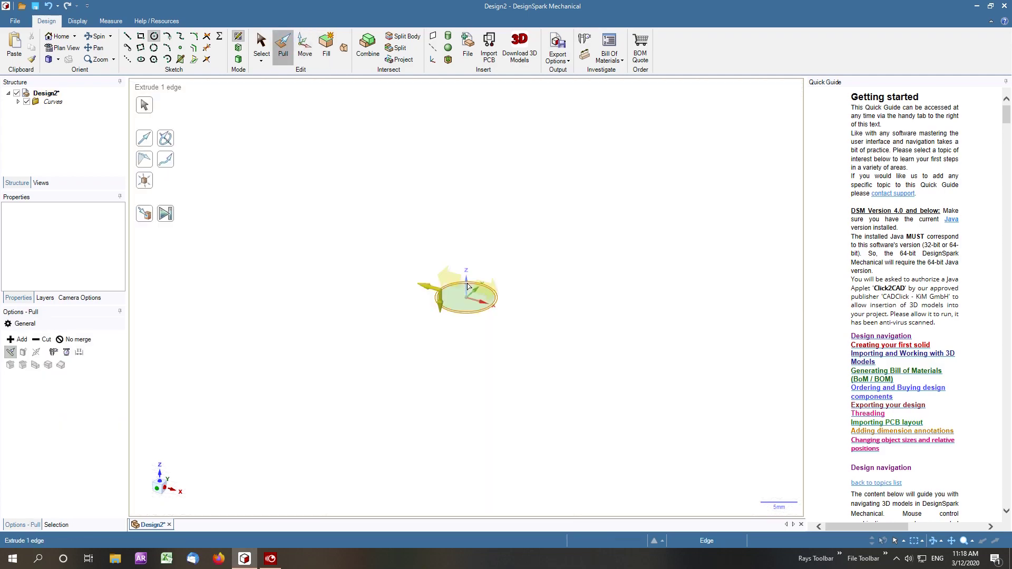
{"action": "left_click_drag", "start_coordinate": [468, 286], "coordinate": [473, 129]}
{"action": "key", "text": "Escape"}
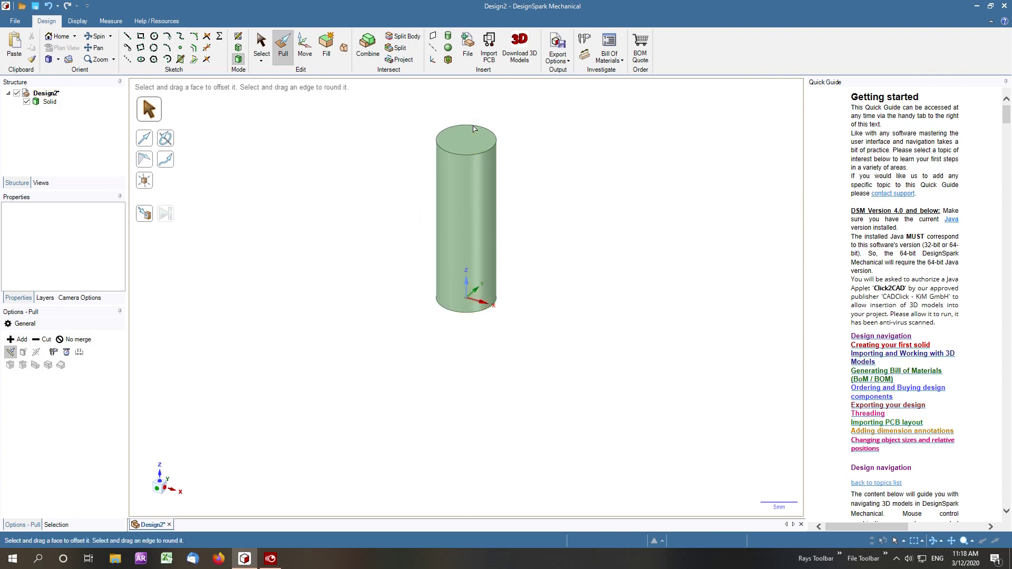
Place a vertical sketch plane through the cylinder's axis and view it head-on along the X axis.
{"action": "scroll", "coordinate": [473, 130], "scroll_direction": "up", "scroll_amount": 5}
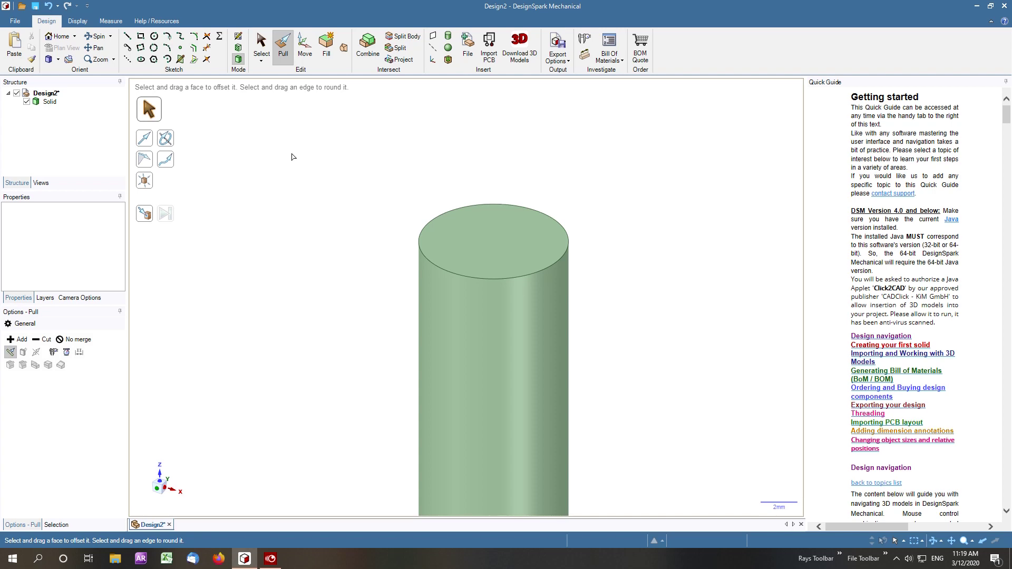
{"action": "key", "text": "m"}
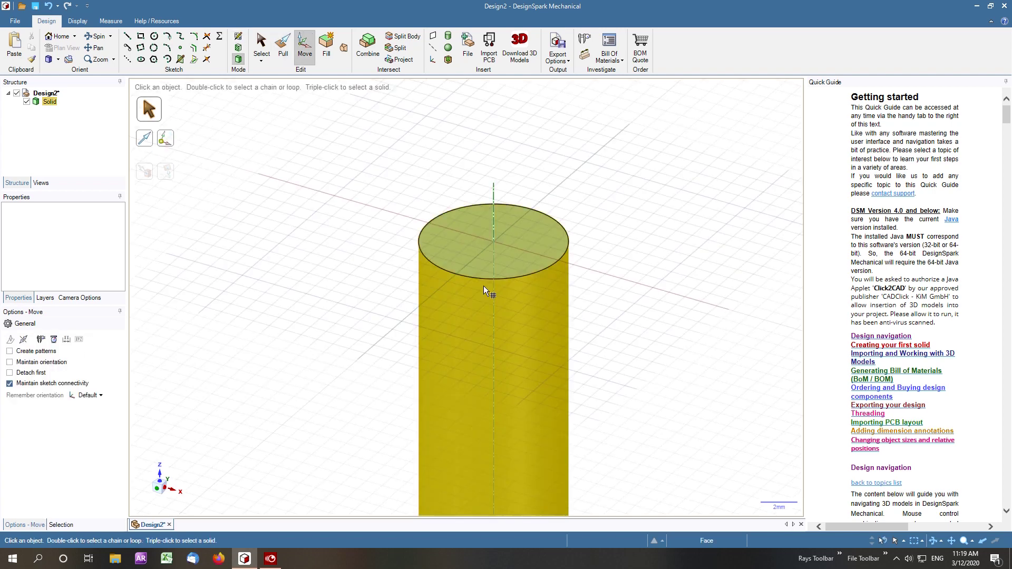
{"action": "left_click", "coordinate": [485, 278]}
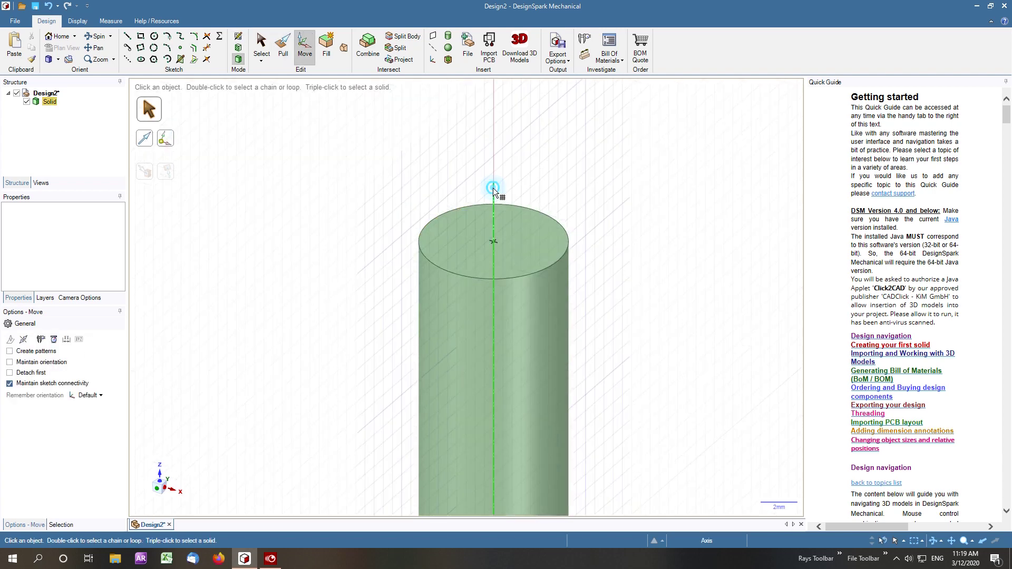
{"action": "left_click", "coordinate": [494, 189]}
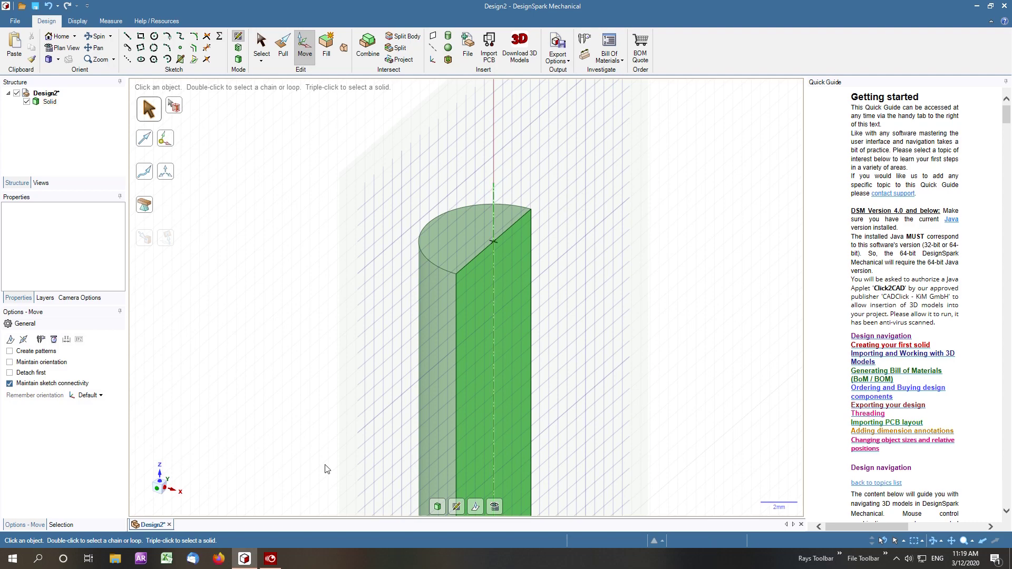
{"action": "left_click", "coordinate": [170, 490]}
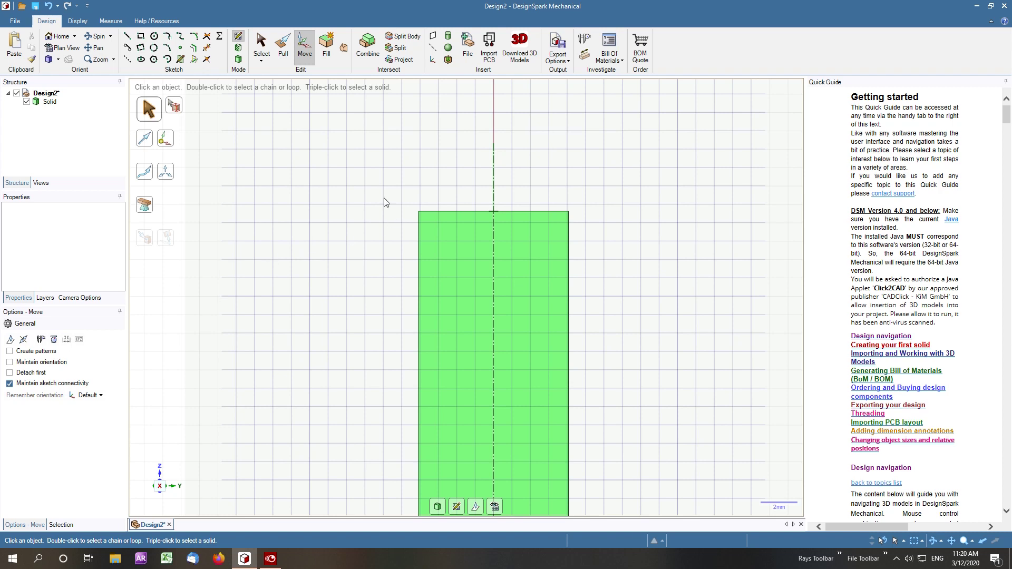
Sketch a rectangle 1.5 mm high and 0.75 mm wide, extending up and outward from the cylinder section's upper-left corner.
{"action": "left_click", "coordinate": [140, 36]}
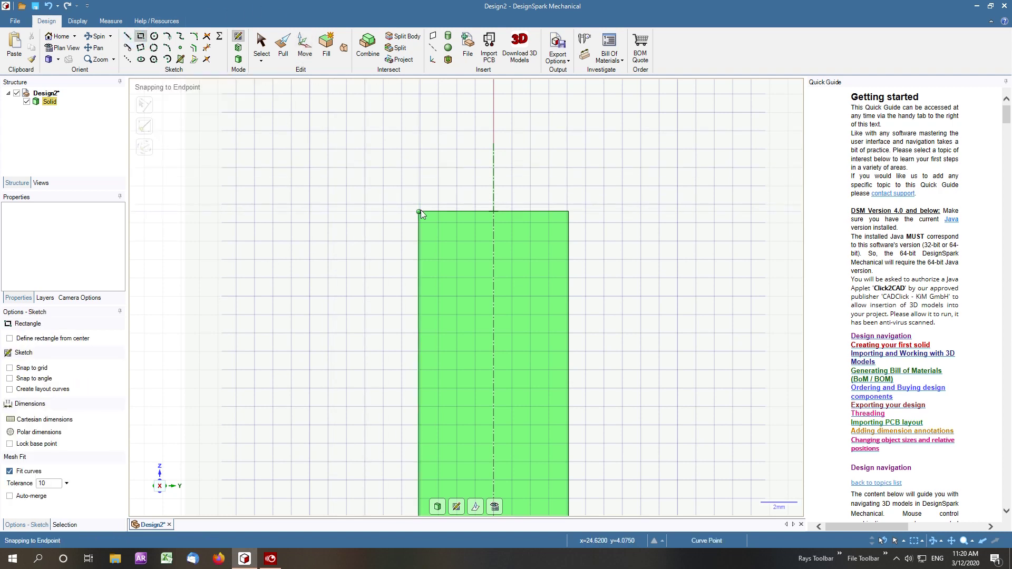
{"action": "scroll", "coordinate": [420, 213], "scroll_direction": "up", "scroll_amount": 5}
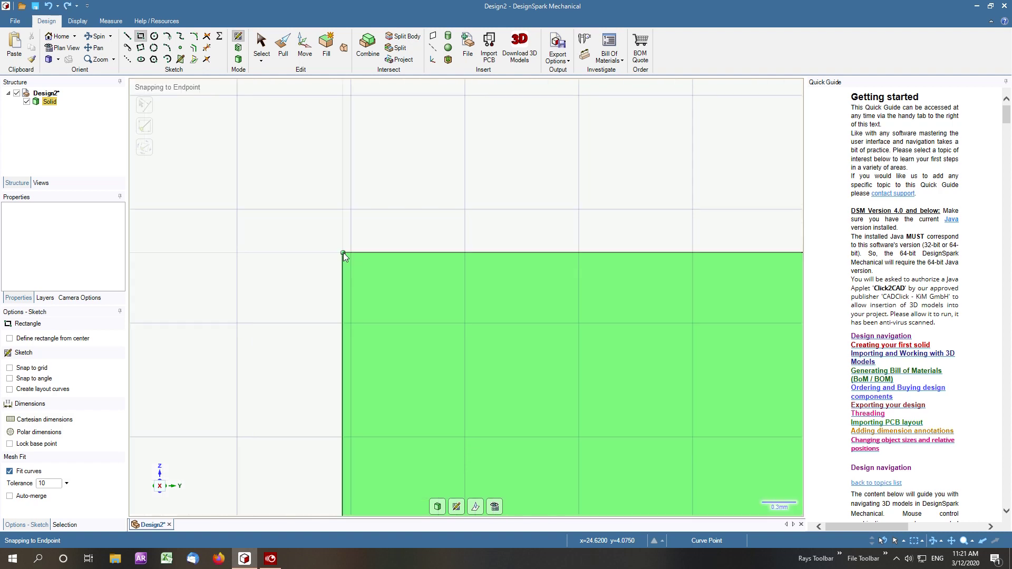
{"action": "left_click", "coordinate": [343, 252]}
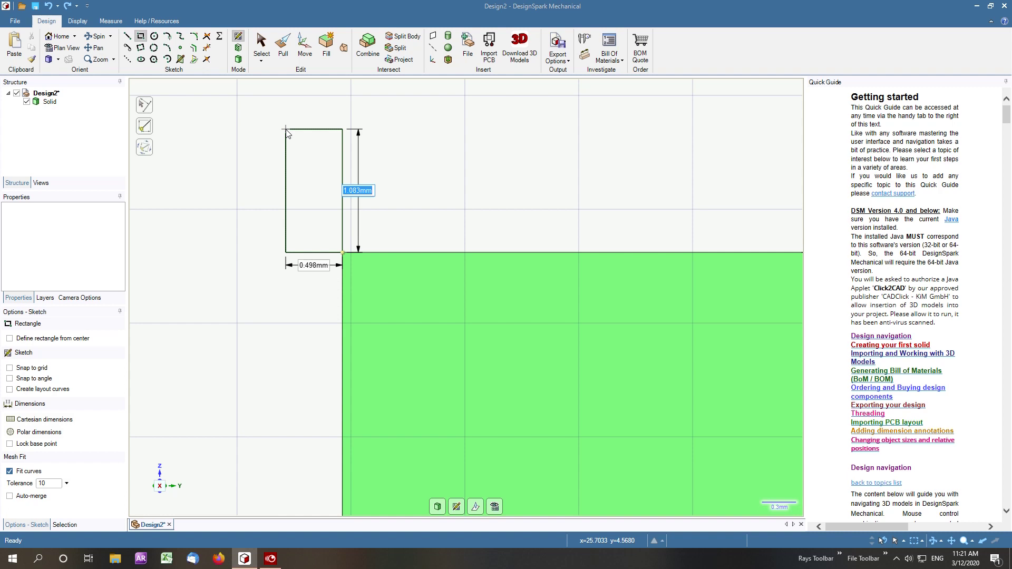
{"action": "type", "text": "1.5"}
{"action": "key", "text": "Tab"}
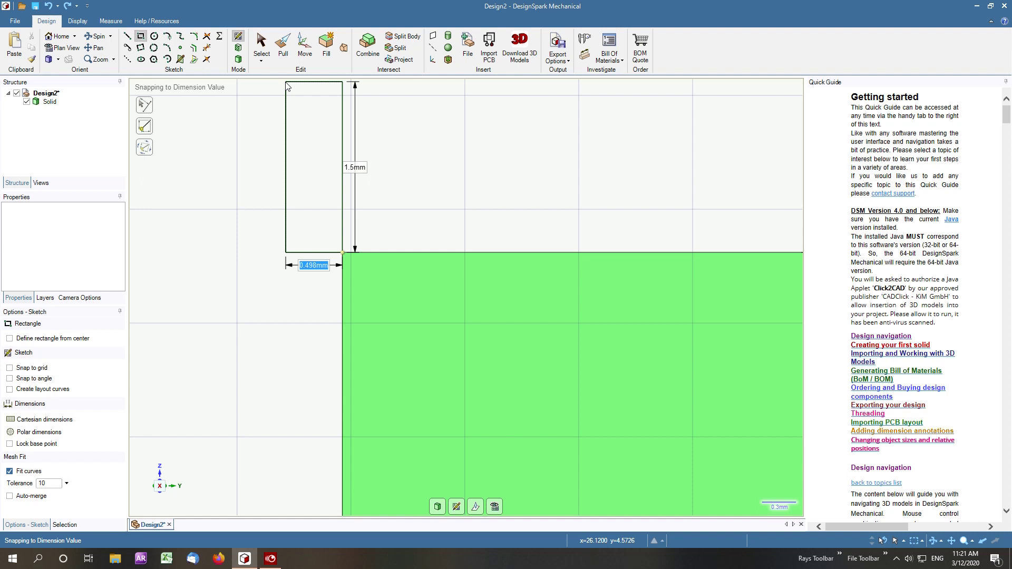
{"action": "type", "text": ".75"}
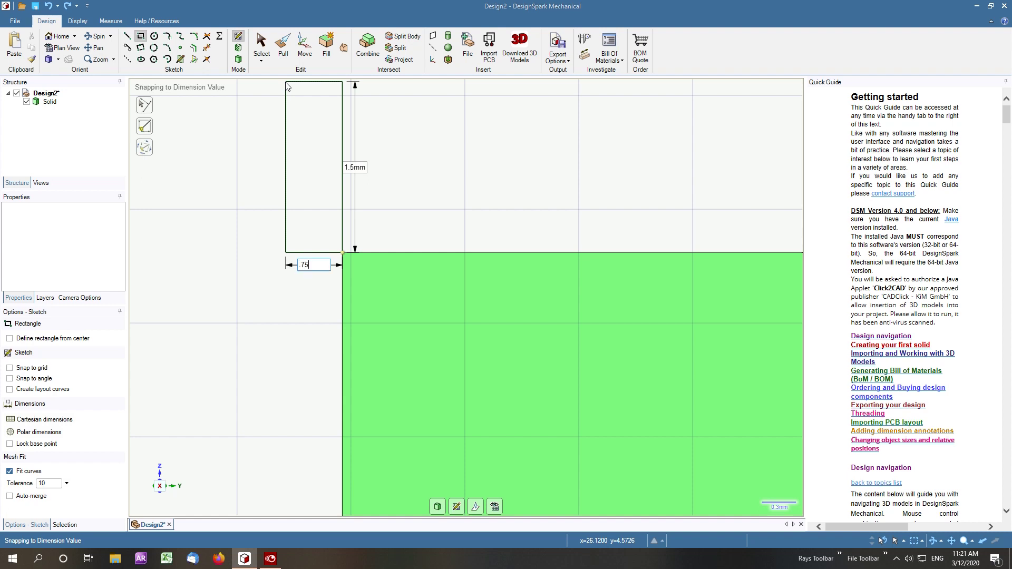
{"action": "key", "text": "Return"}
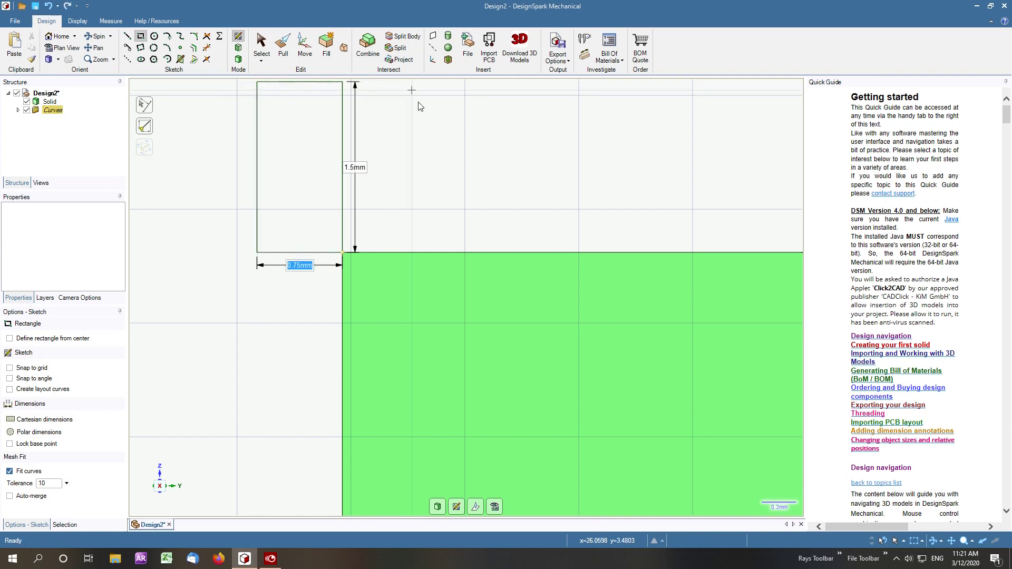
Sketch a second rectangle from the same corner, 1.5 mm high and 0.5 mm wide, extending inward toward the axis.
{"action": "left_click", "coordinate": [343, 252]}
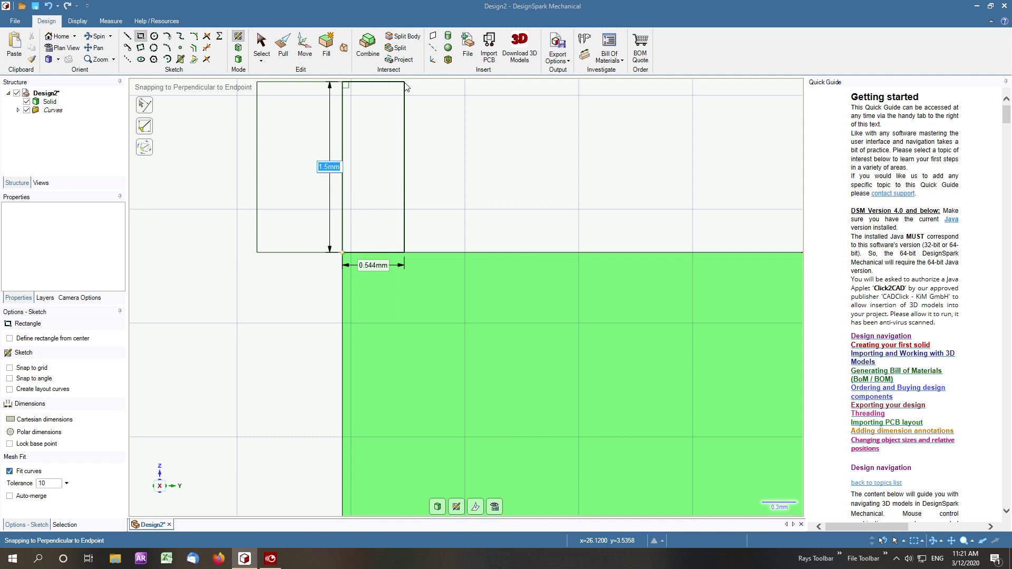
{"action": "key", "text": "BackSpace"}
{"action": "type", "text": "1.5"}
{"action": "key", "text": "Tab"}
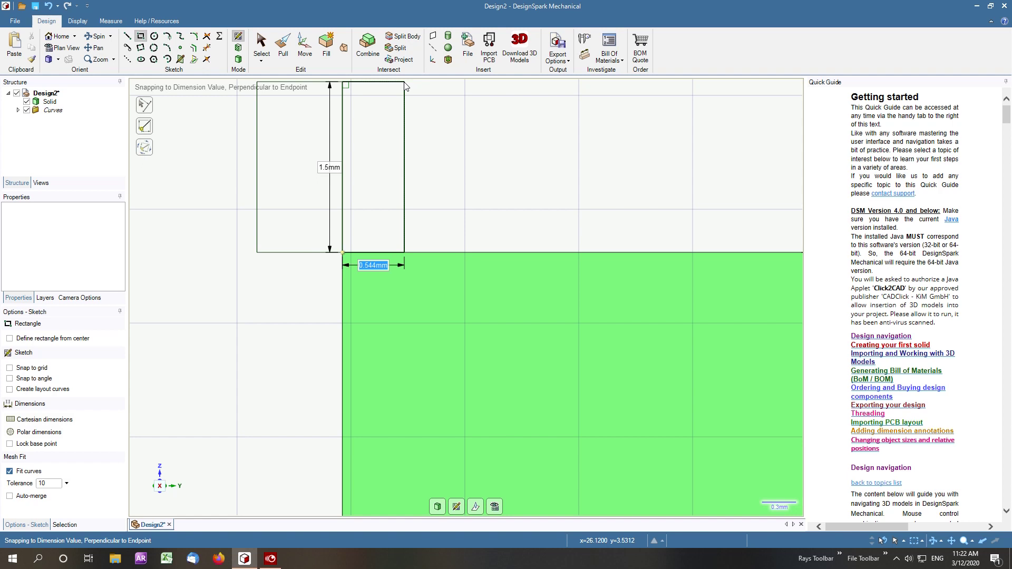
{"action": "key", "text": "BackSpace"}
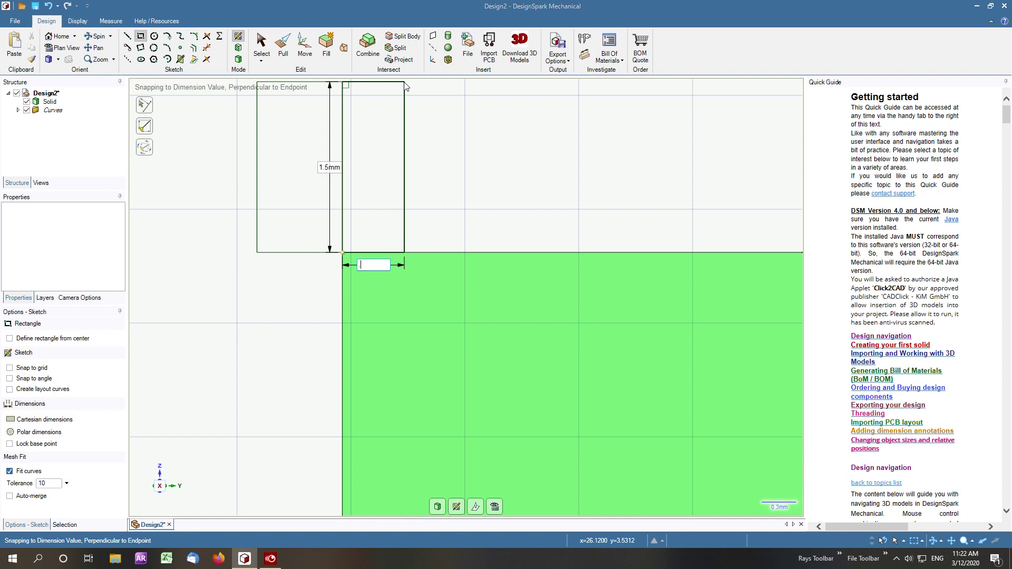
{"action": "key", "text": "Return"}
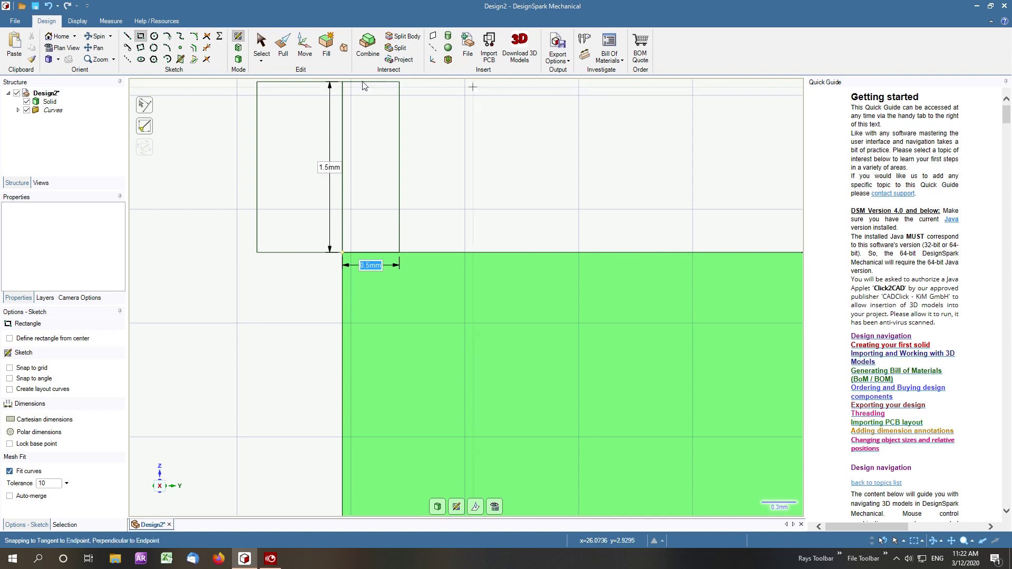
Sketch a three-sided polygon of 1 mm diameter centred on the midpoint of the rectangles' shared edge, pointing outward at 90°.
{"action": "left_click", "coordinate": [153, 60]}
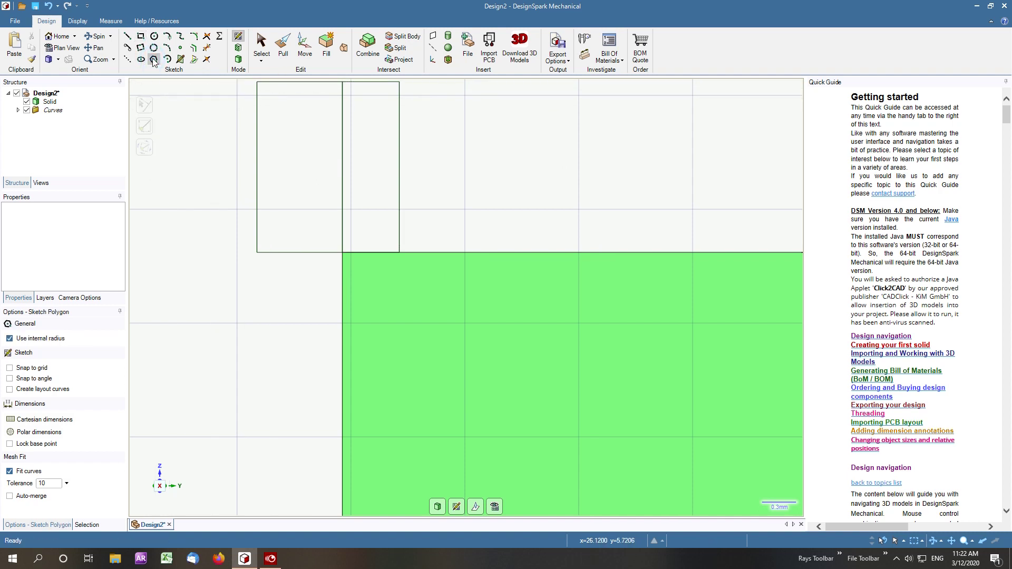
{"action": "left_click", "coordinate": [343, 166]}
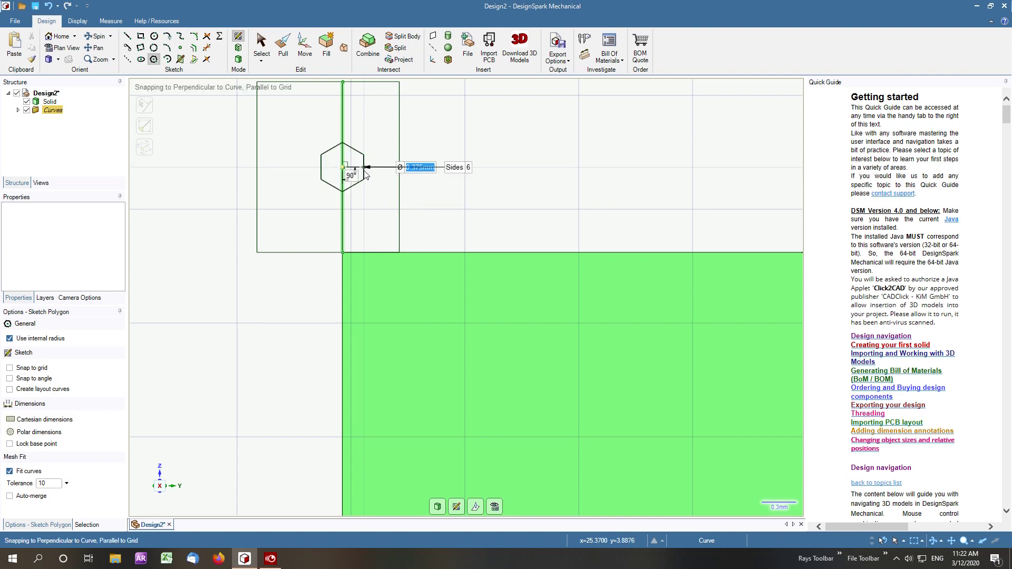
{"action": "key", "text": "Tab"}
{"action": "key", "text": "Tab"}
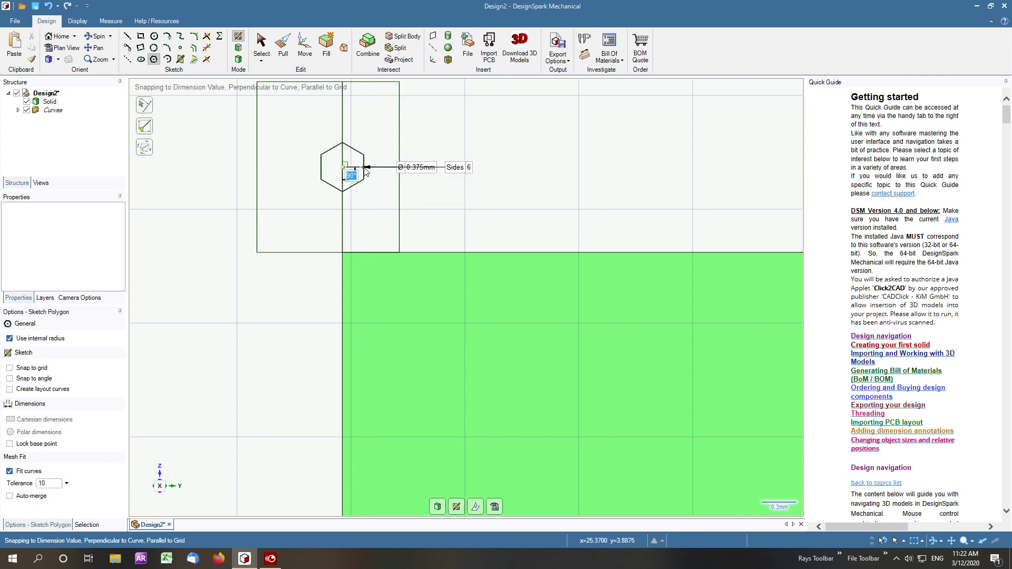
{"action": "key", "text": "Tab"}
{"action": "type", "text": "3"}
{"action": "key", "text": "ctrl+a"}
{"action": "key", "text": "Tab"}
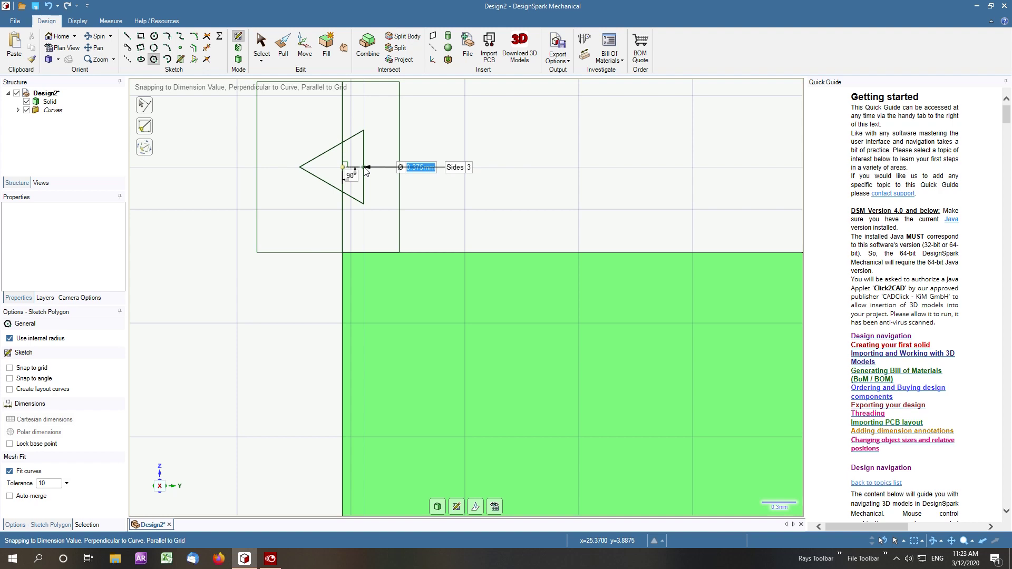
{"action": "type", "text": "1"}
{"action": "key", "text": "Return"}
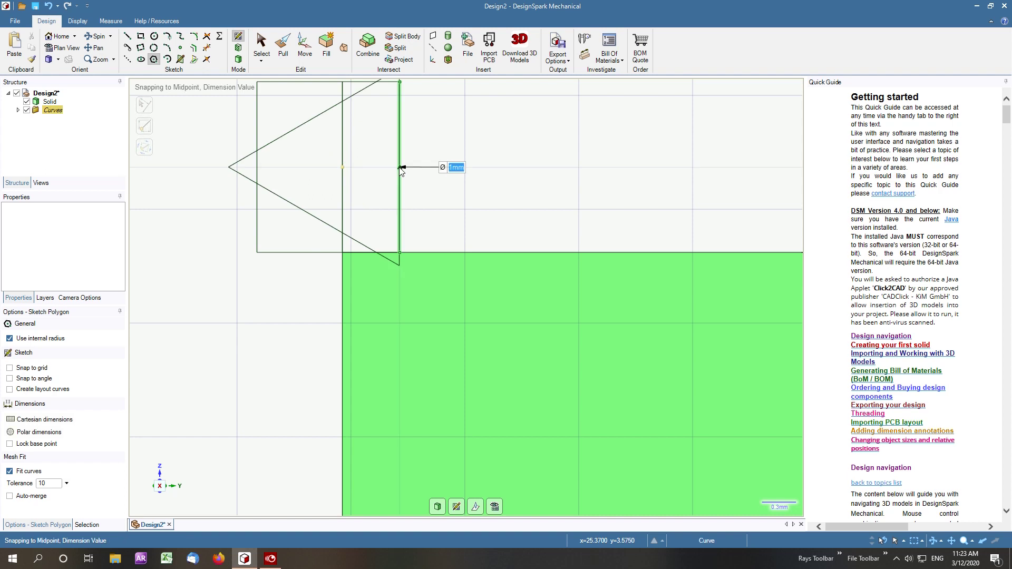
Trim off the triangle's outer tip, the outer rectangle's lower edges and the triangle's lower inner remnants.
{"action": "left_click", "coordinate": [207, 50]}
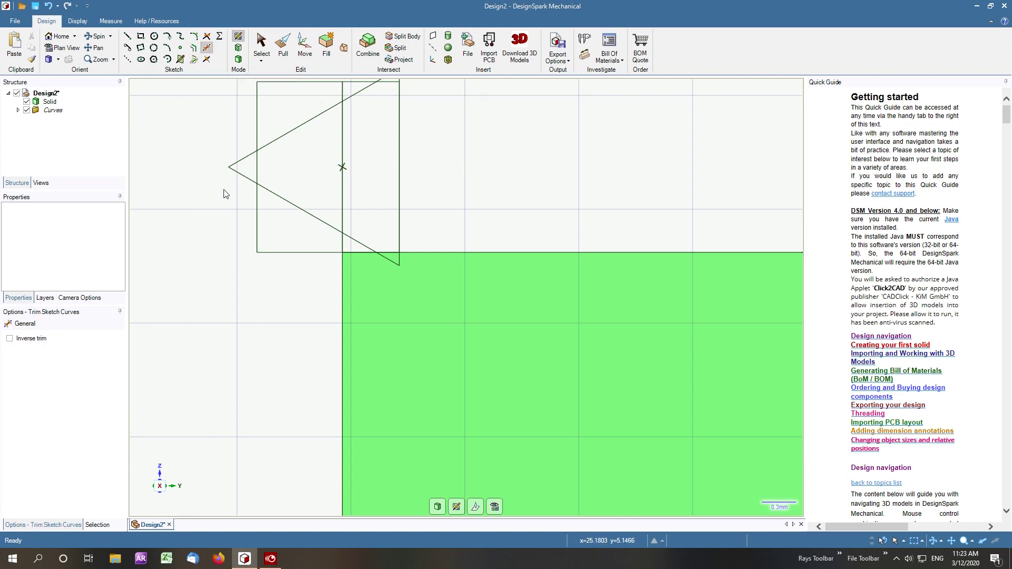
{"action": "left_click", "coordinate": [243, 180]}
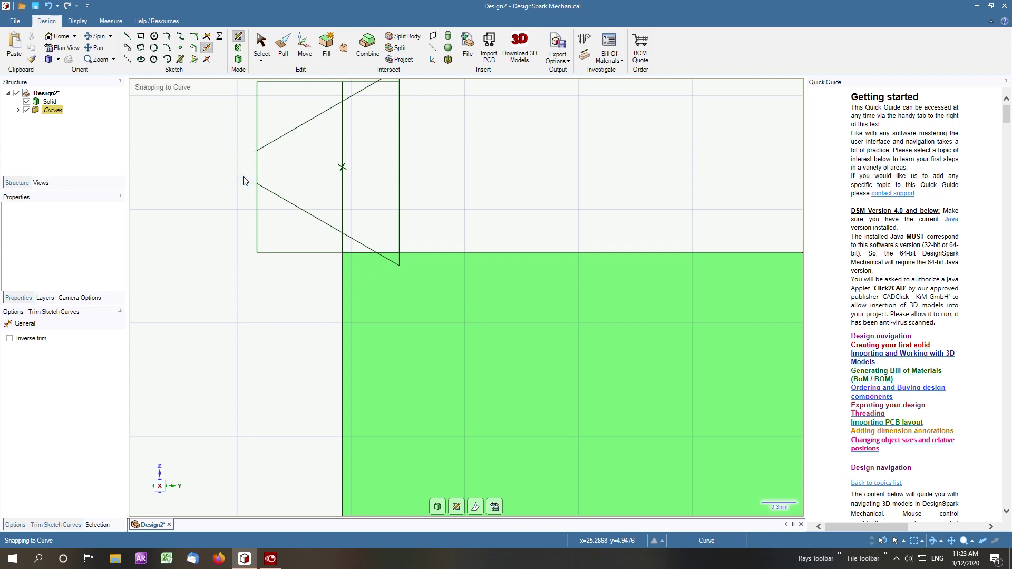
{"action": "left_click", "coordinate": [257, 217]}
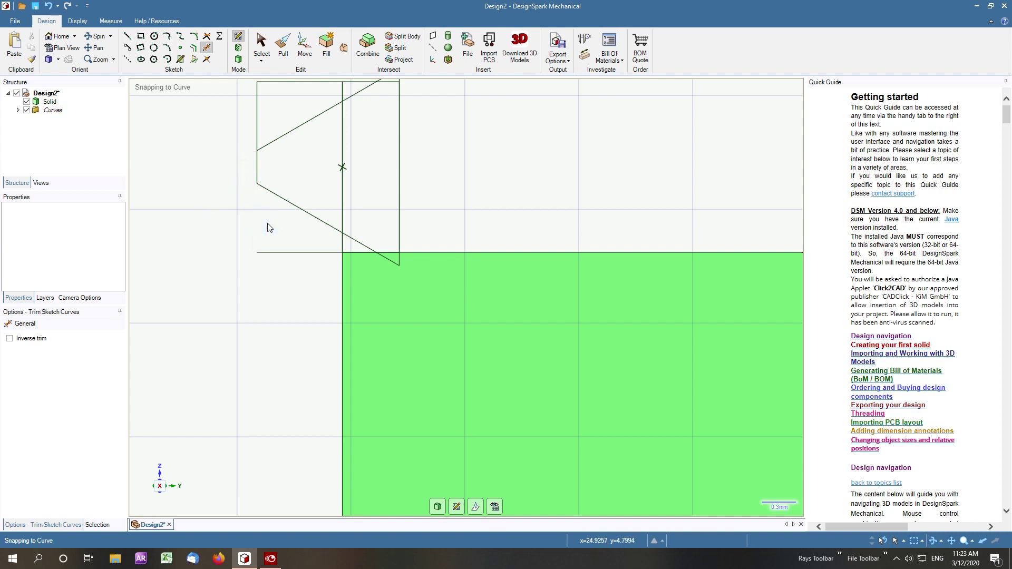
{"action": "left_click", "coordinate": [293, 253]}
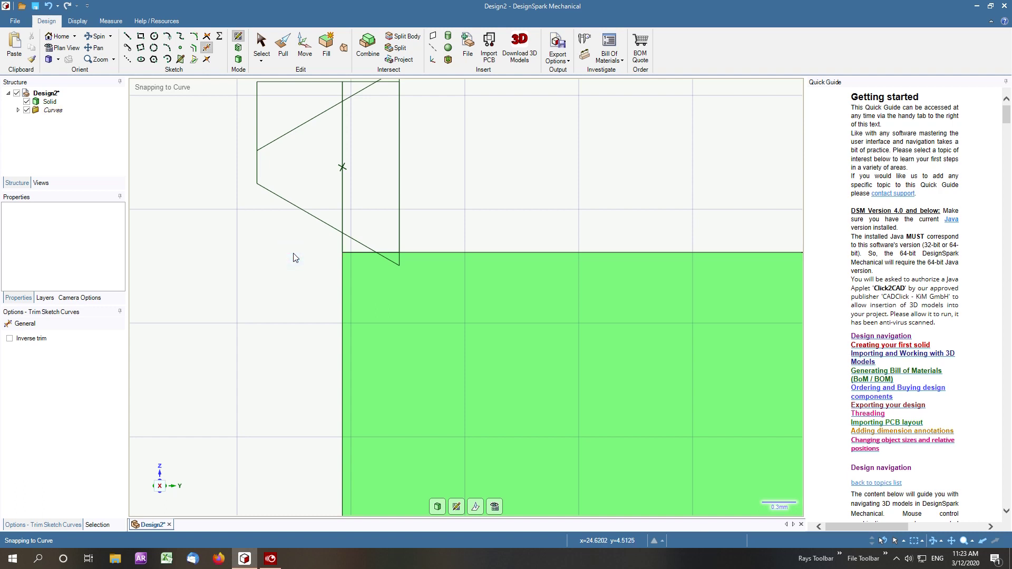
{"action": "left_click", "coordinate": [354, 242]}
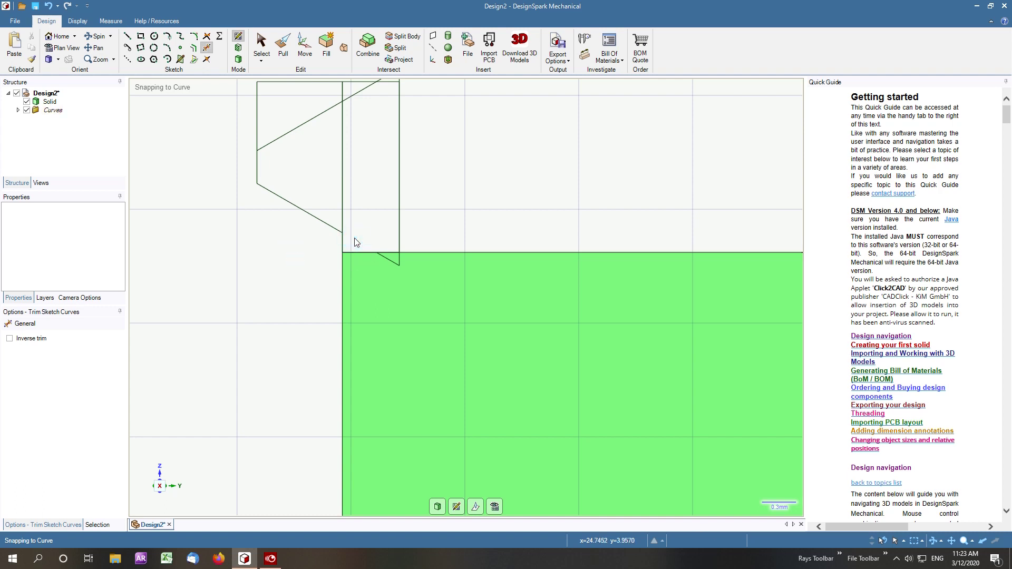
{"action": "left_click", "coordinate": [387, 262]}
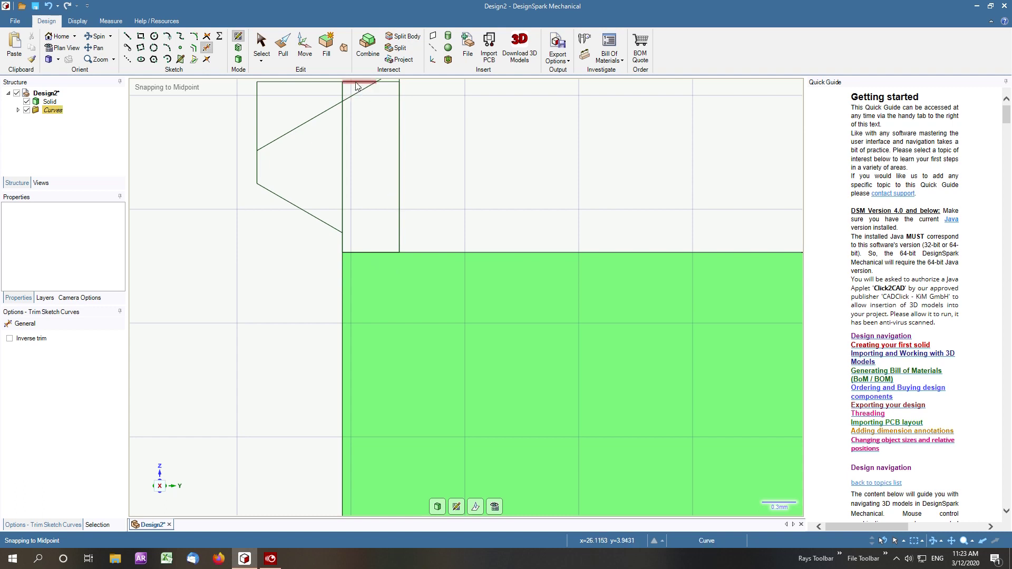
Trim the outer rectangle's upper edges, the triangle's upper inner remnants and the overlapping shared edges inside the profile.
{"action": "left_click", "coordinate": [256, 111]}
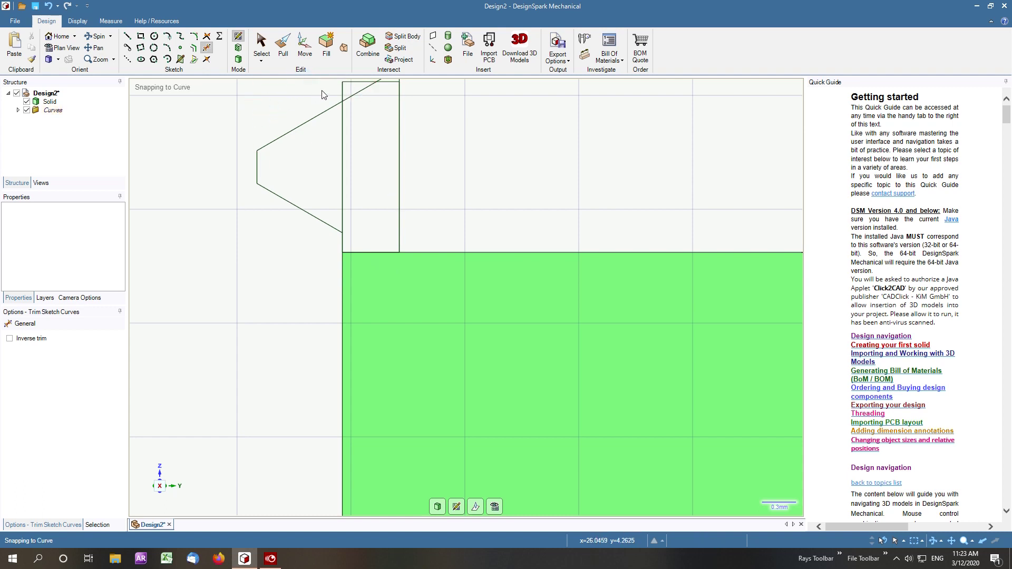
{"action": "left_click", "coordinate": [357, 92]}
{"action": "scroll", "coordinate": [481, 118], "scroll_direction": "down", "scroll_amount": 1}
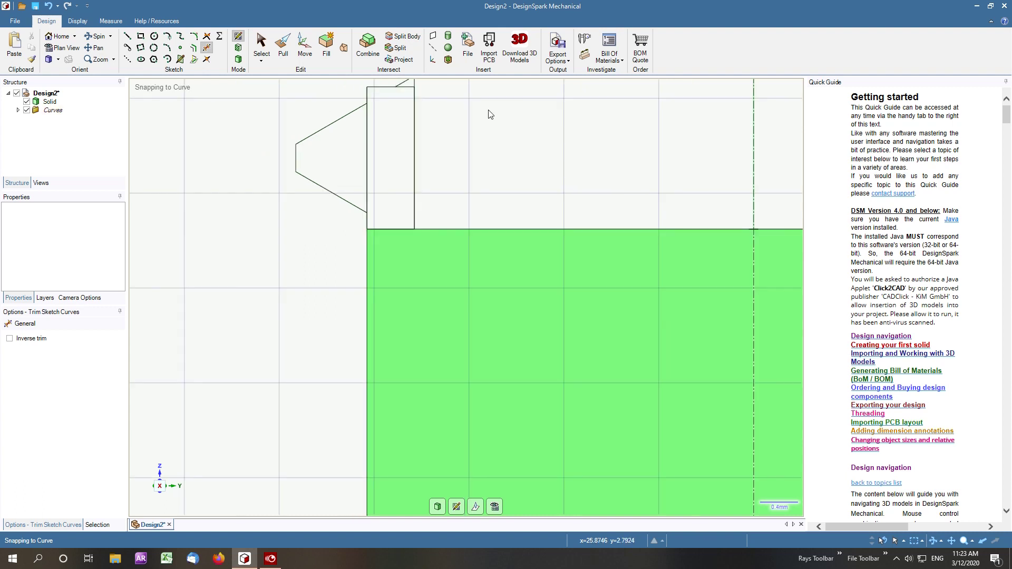
{"action": "middle_click_drag", "start_coordinate": [487, 108], "coordinate": [477, 162], "text": "shift"}
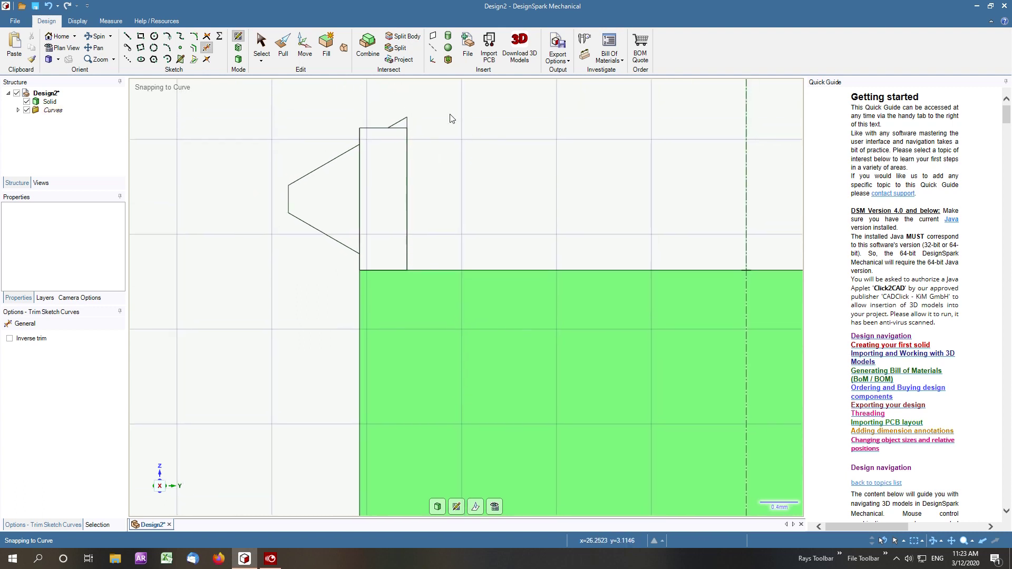
{"action": "left_click", "coordinate": [401, 119]}
{"action": "left_click", "coordinate": [360, 186]}
{"action": "left_click", "coordinate": [359, 185]}
Convert the closed tooth sketch into a surface and copy the profile face outward, clear of the original.
{"action": "left_click", "coordinate": [283, 46]}
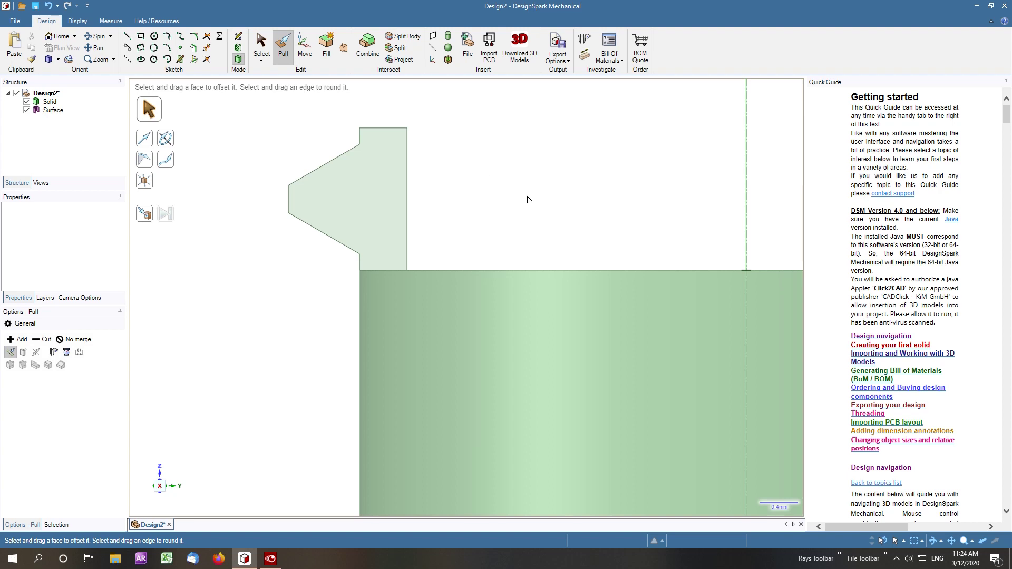
{"action": "left_click", "coordinate": [378, 190]}
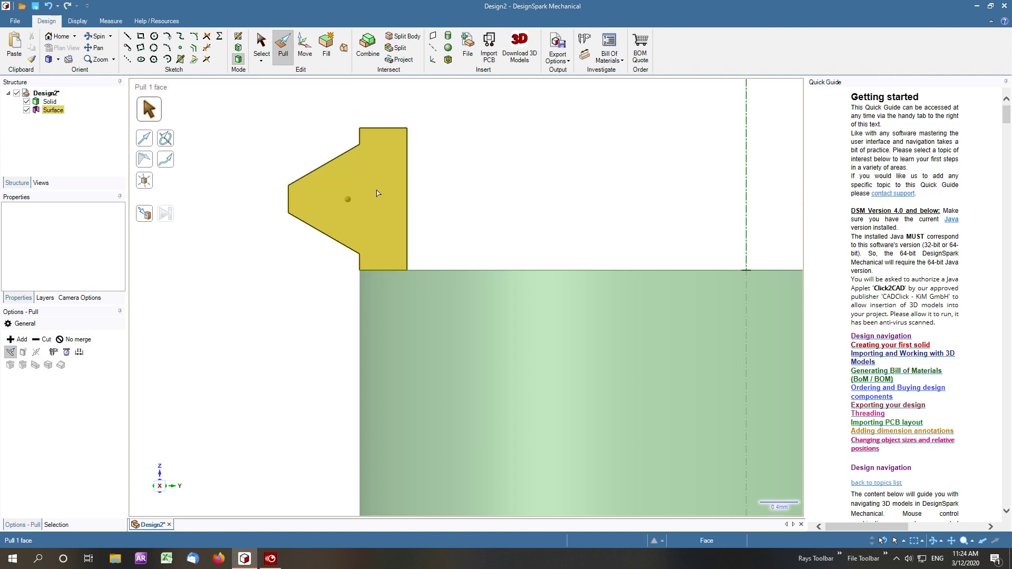
{"action": "left_click", "coordinate": [377, 193]}
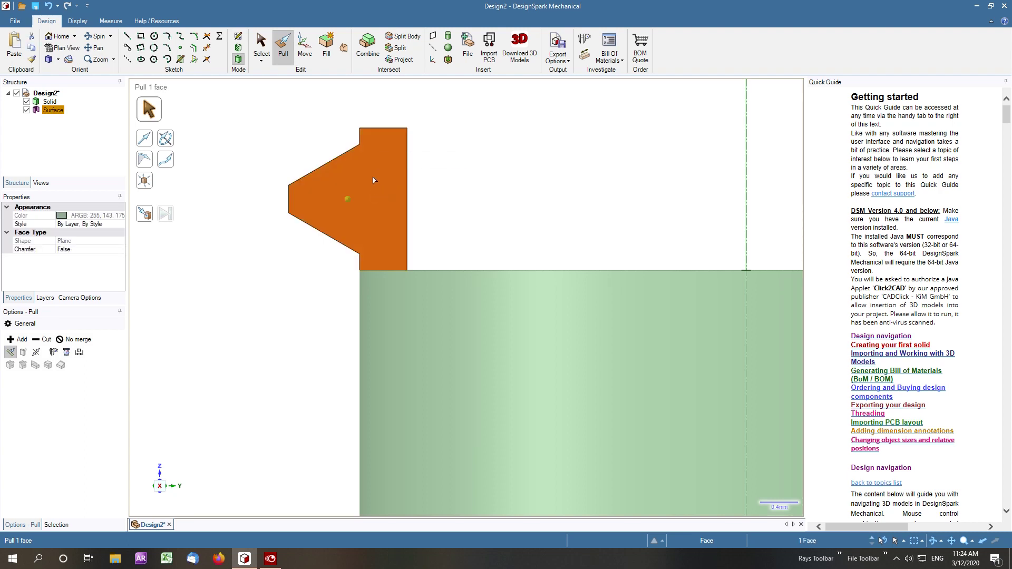
{"action": "key", "text": "m"}
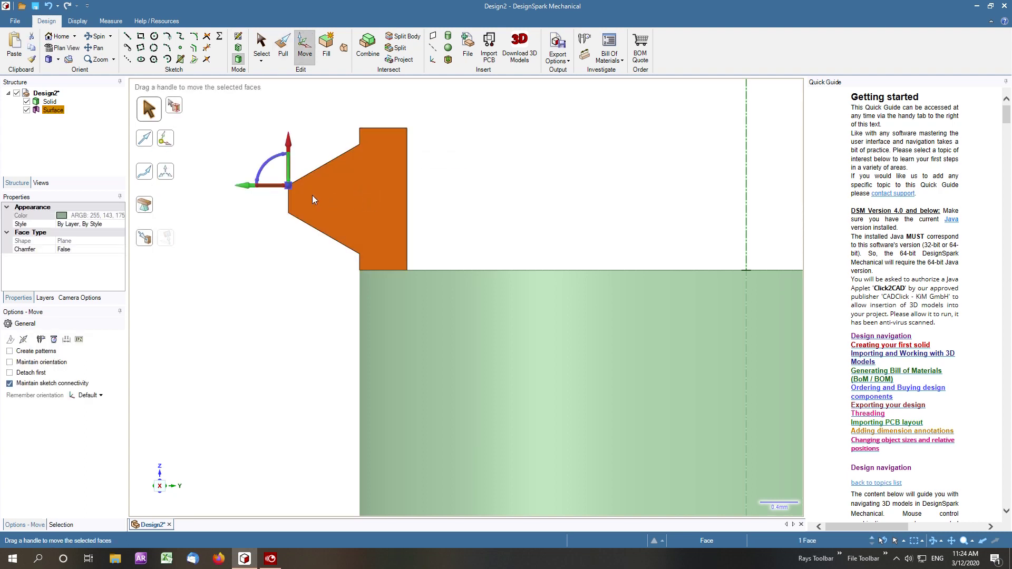
{"action": "key", "text": "ctrl"}
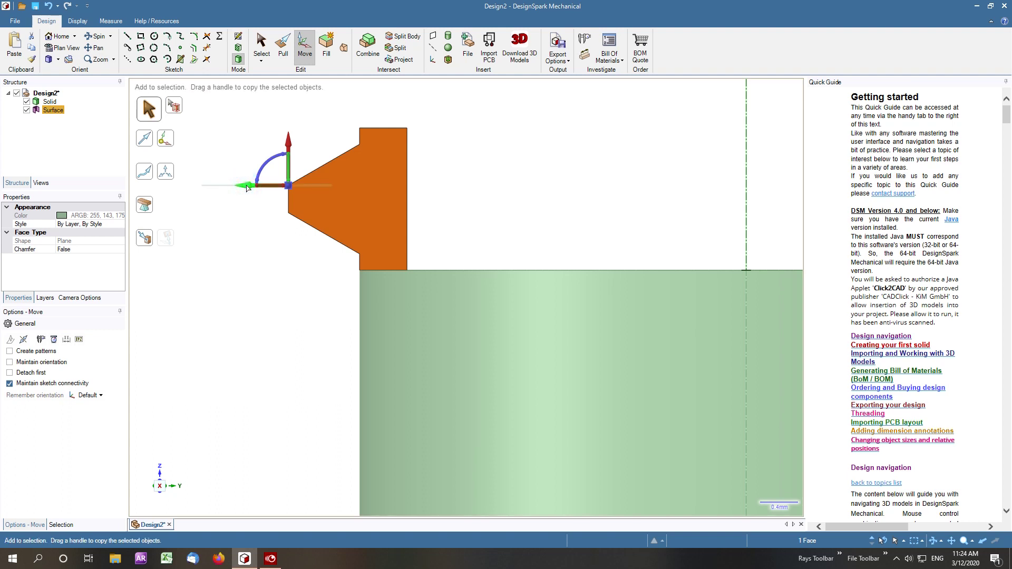
{"action": "left_click_drag", "start_coordinate": [216, 191], "coordinate": [117, 196], "text": "ctrl"}
Set up a helical revolve of the original tooth profile about the cylinder's axis, with added material and a right-handed helix.
{"action": "key", "text": "p"}
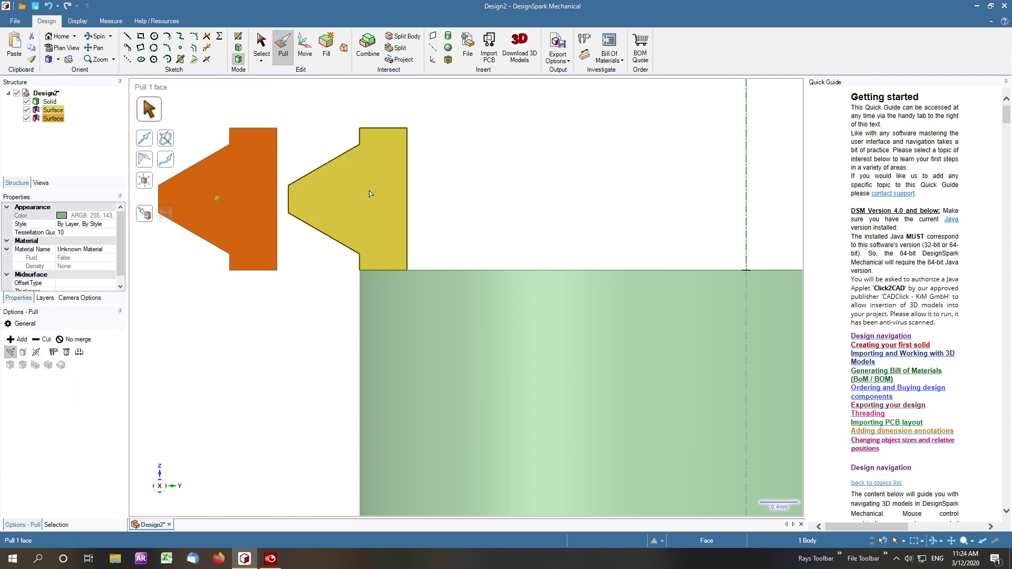
{"action": "left_click", "coordinate": [370, 194]}
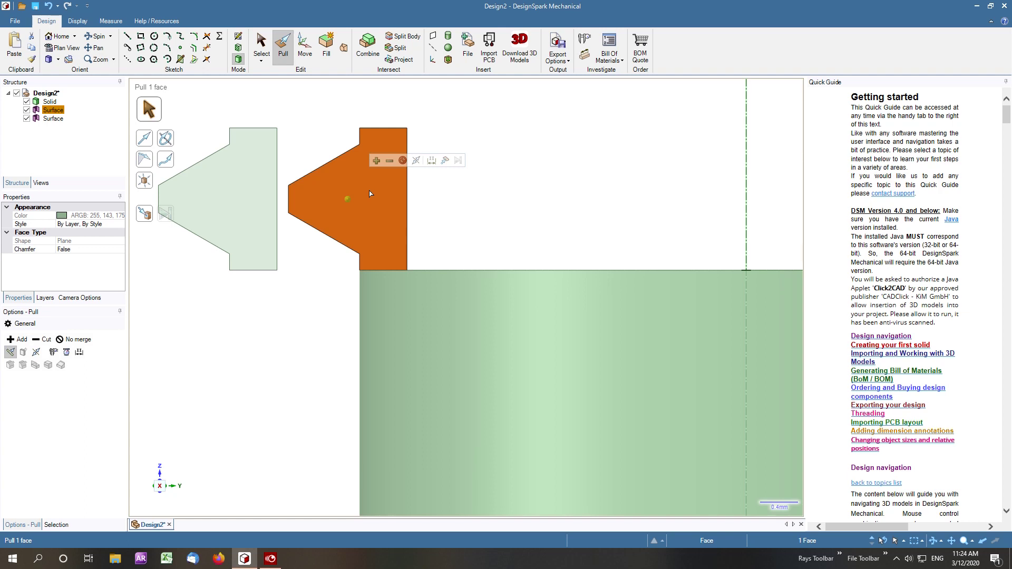
{"action": "left_click", "coordinate": [167, 140]}
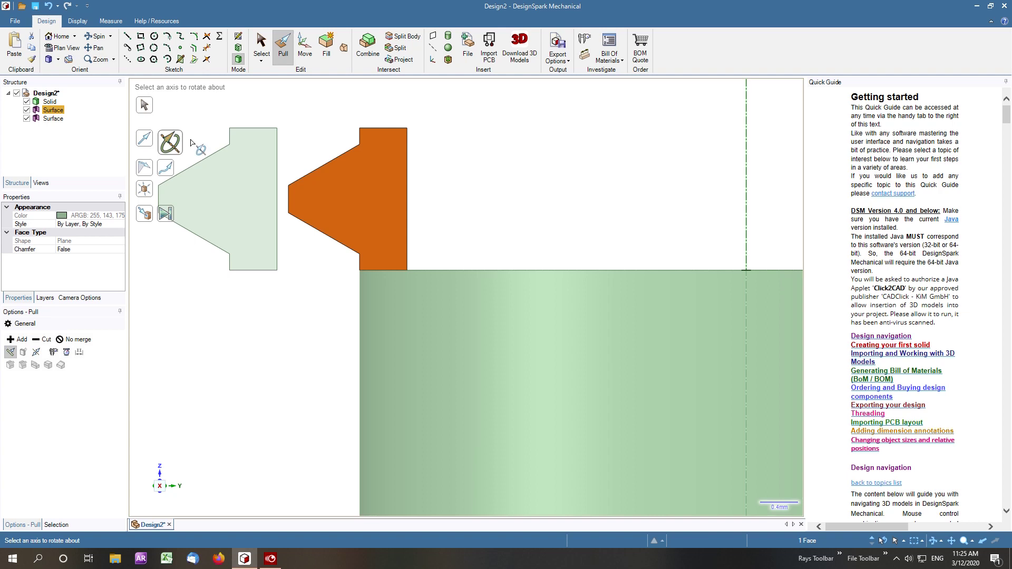
{"action": "left_click", "coordinate": [745, 194]}
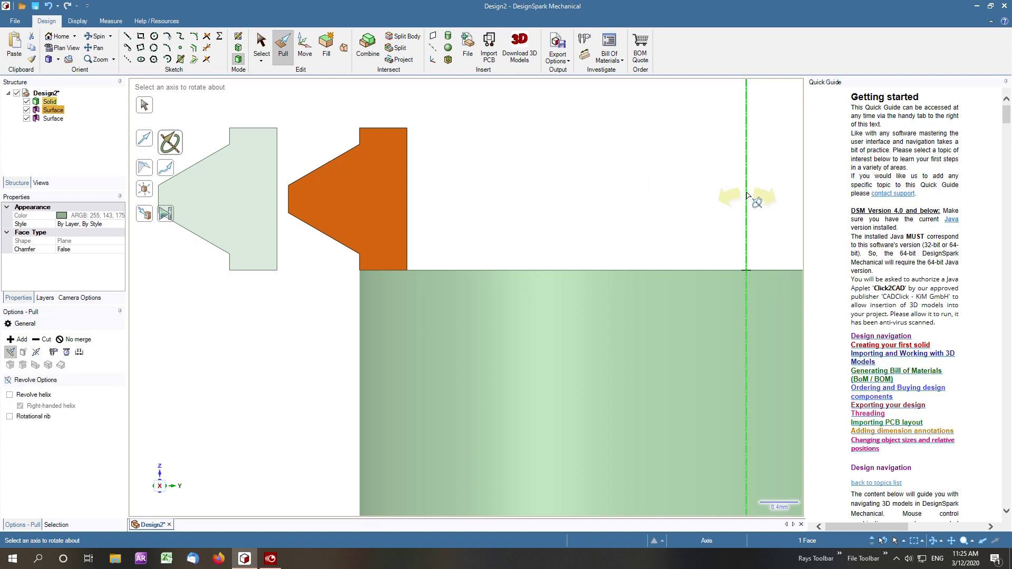
{"action": "left_click", "coordinate": [747, 195]}
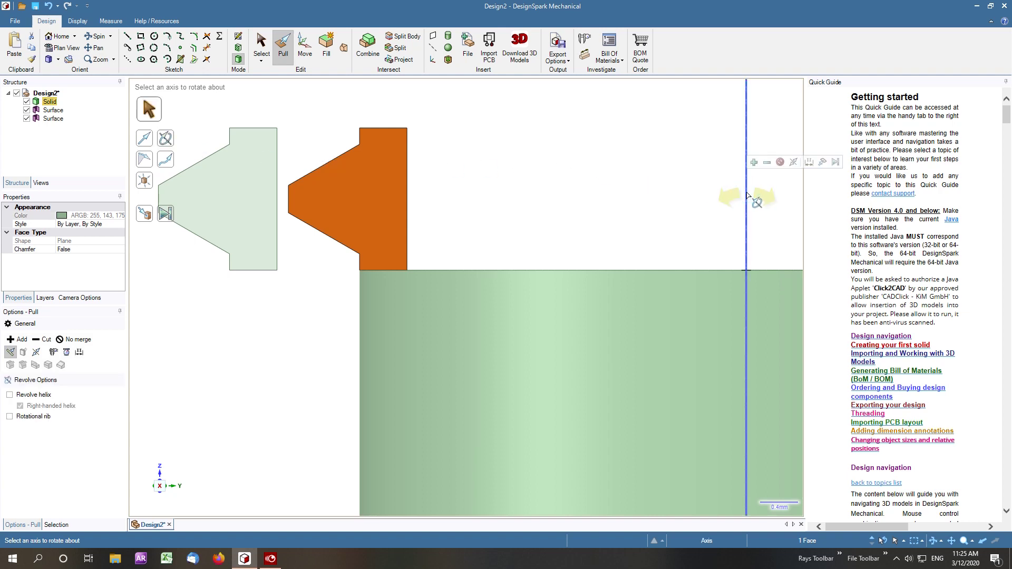
{"action": "left_click", "coordinate": [21, 340]}
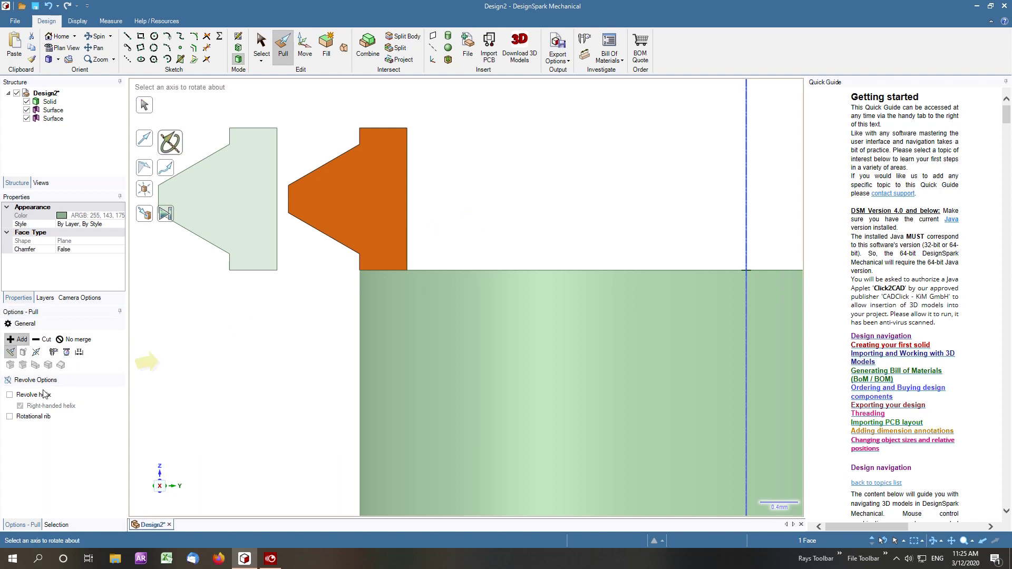
{"action": "left_click", "coordinate": [9, 395]}
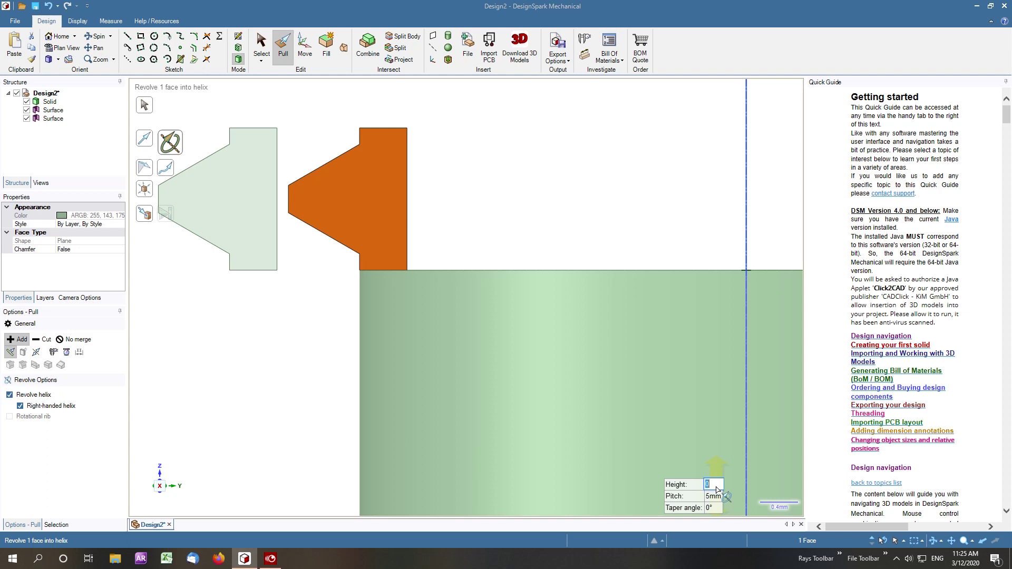
Revolve the profile down the cylinder as a helix with a height of -20 mm, a pitch of 1.5 mm and no taper.
{"action": "type", "text": "20"}
{"action": "key", "text": "Tab"}
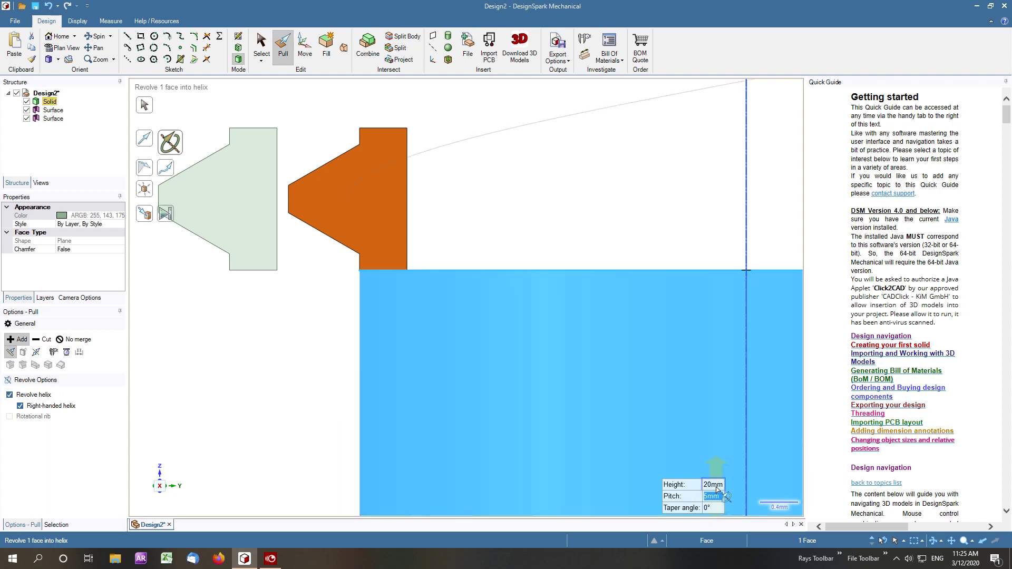
{"action": "type", "text": "1.5"}
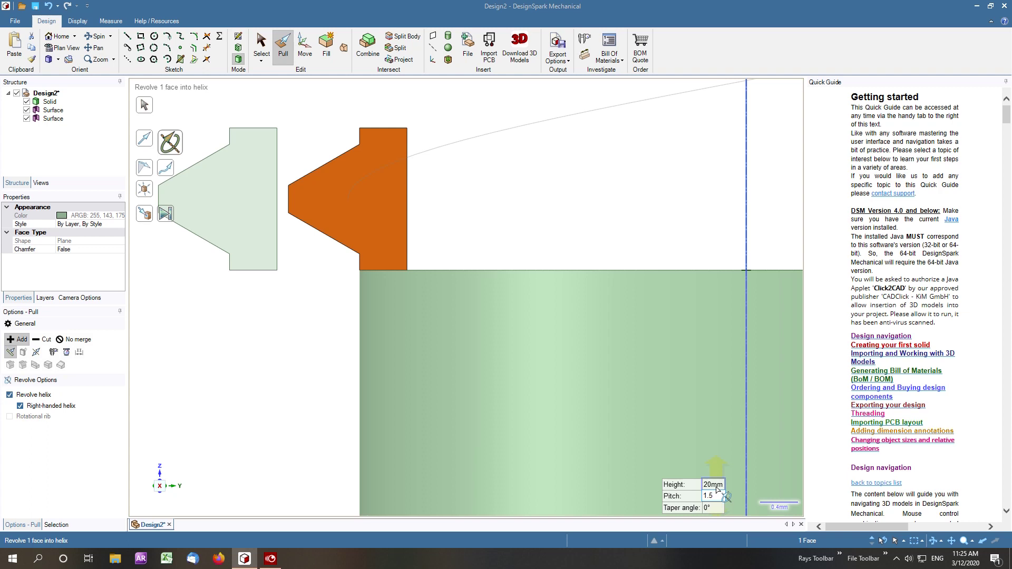
{"action": "key", "text": "Tab"}
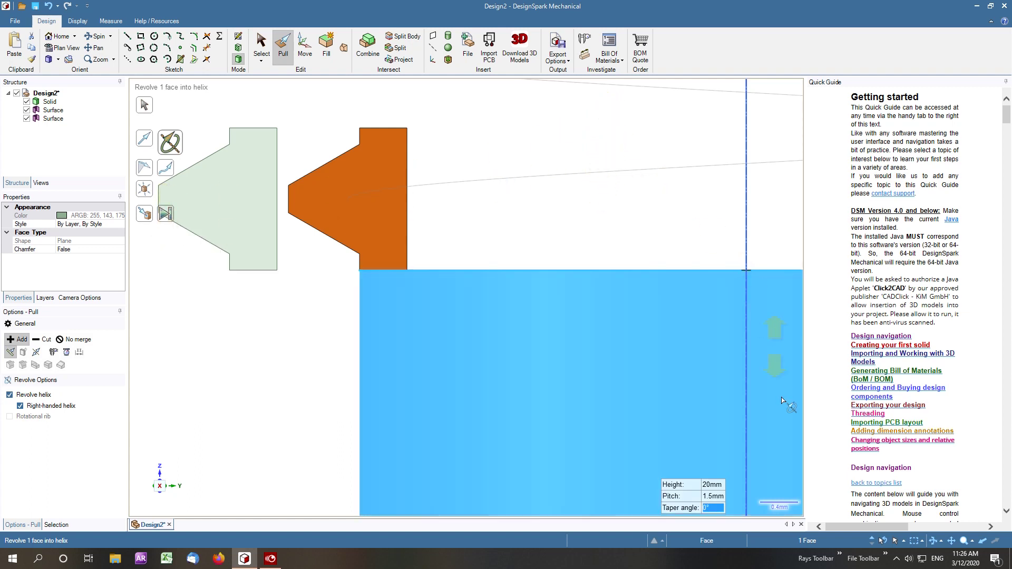
{"action": "left_click", "coordinate": [703, 485]}
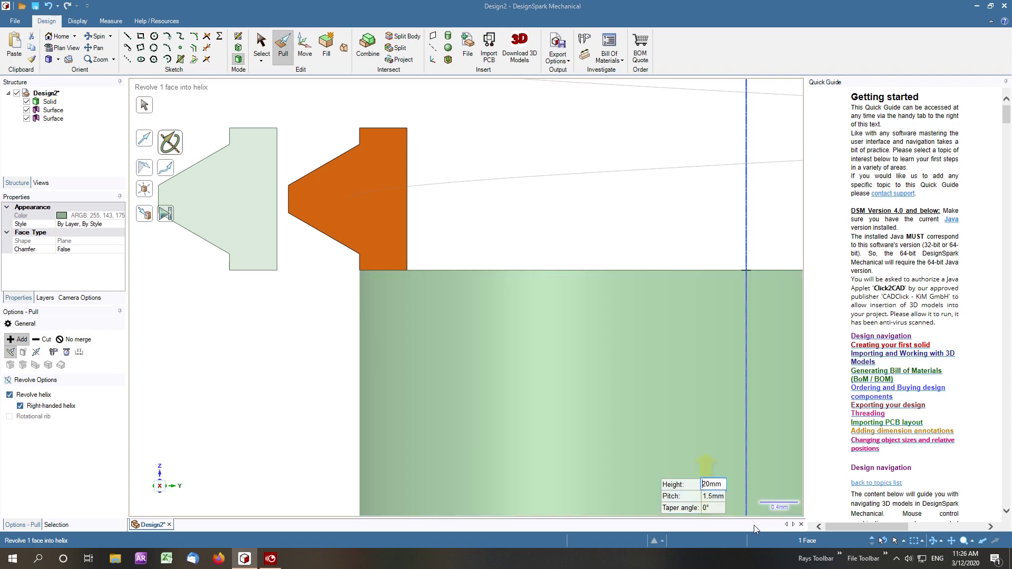
{"action": "type", "text": "-"}
{"action": "key", "text": "Tab"}
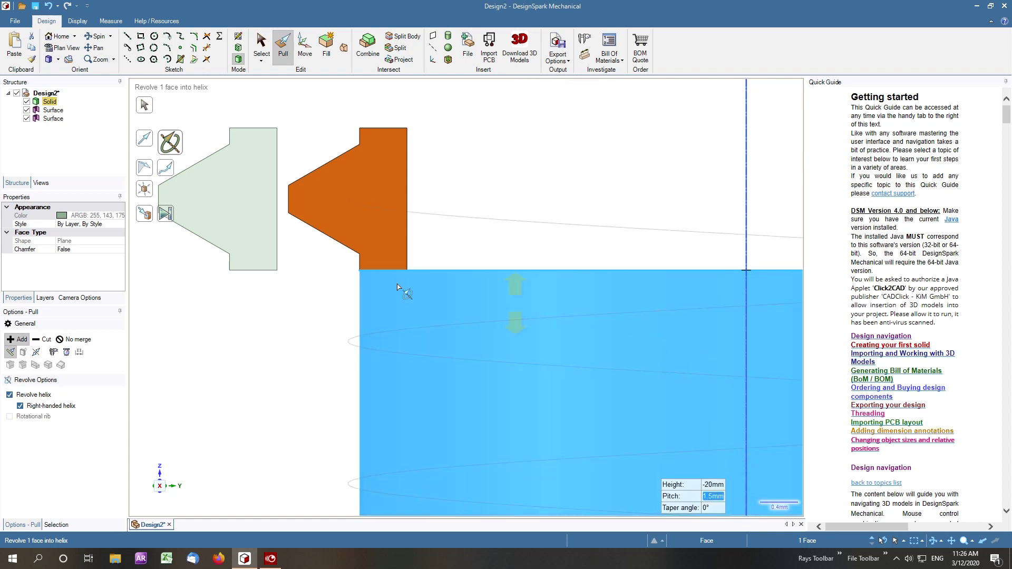
{"action": "left_click", "coordinate": [166, 216]}
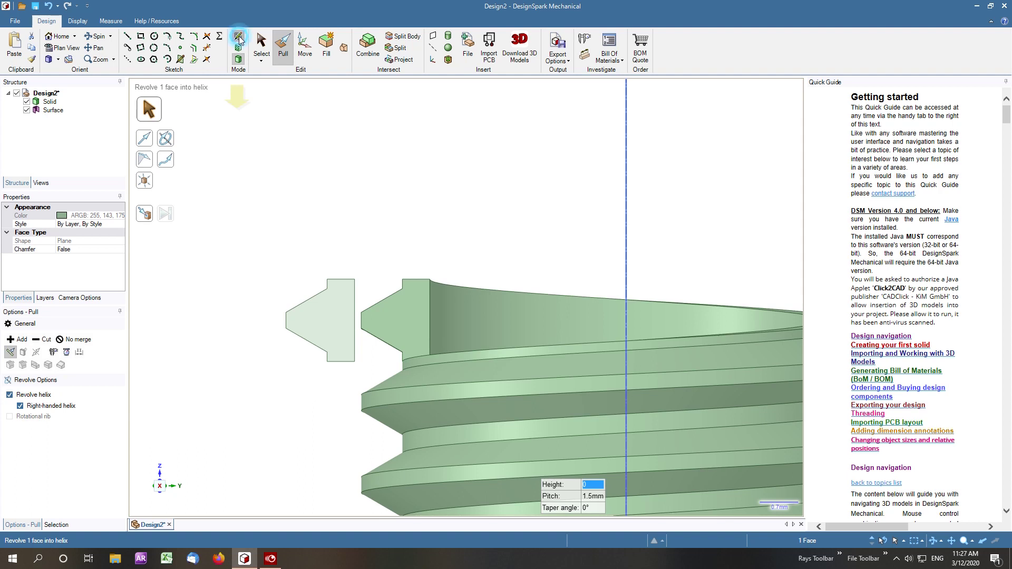
On the section plane viewed from the opposite side, sketch a 45° line about 2.5 mm long from the first thread root up across the top.
{"action": "left_click", "coordinate": [239, 37]}
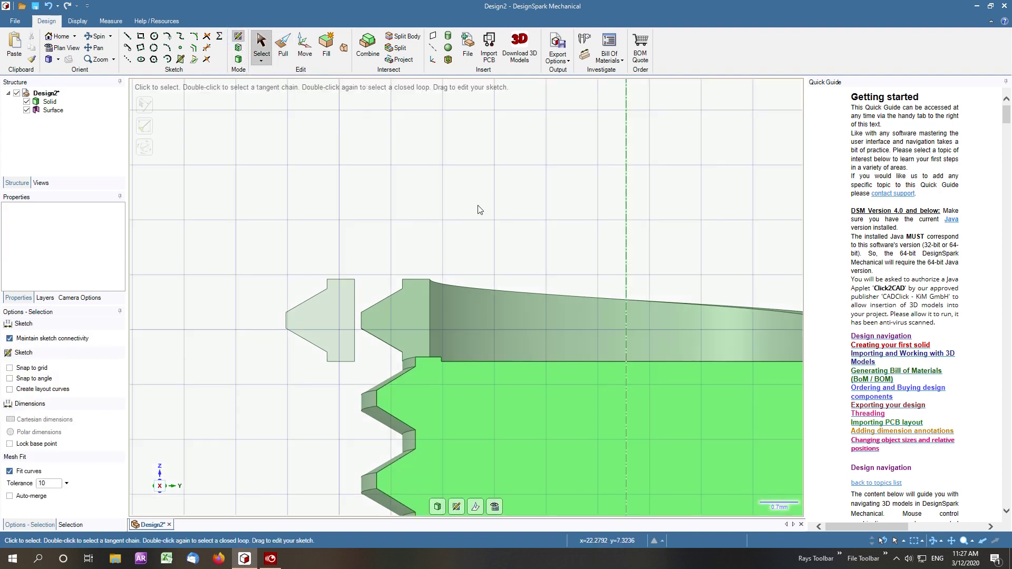
{"action": "left_click", "coordinate": [160, 485]}
{"action": "left_click", "coordinate": [160, 485]}
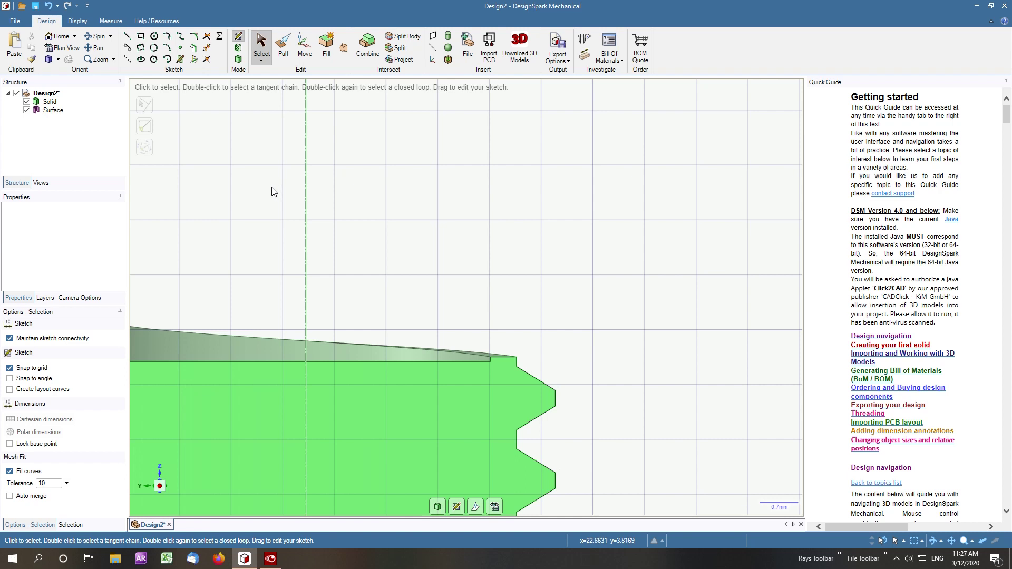
{"action": "mouse_move", "coordinate": [287, 222]}
{"action": "middle_mouse_down", "text": "shift"}
{"action": "mouse_move", "coordinate": [596, 221]}
{"action": "mouse_move", "coordinate": [506, 179]}
{"action": "mouse_move", "coordinate": [465, 174]}
{"action": "middle_mouse_up", "text": "shift"}
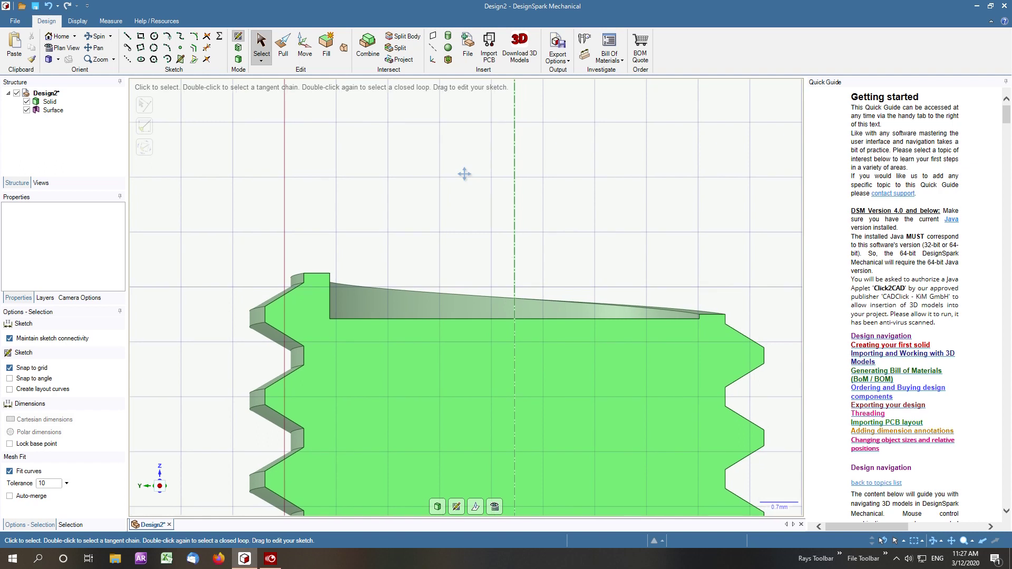
{"action": "left_click", "coordinate": [127, 36]}
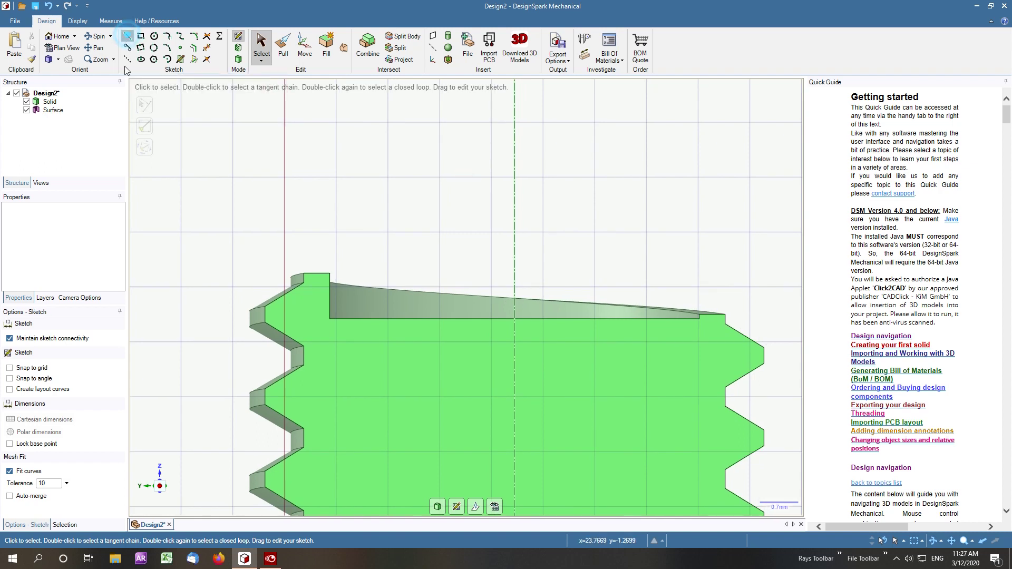
{"action": "left_click", "coordinate": [303, 346]}
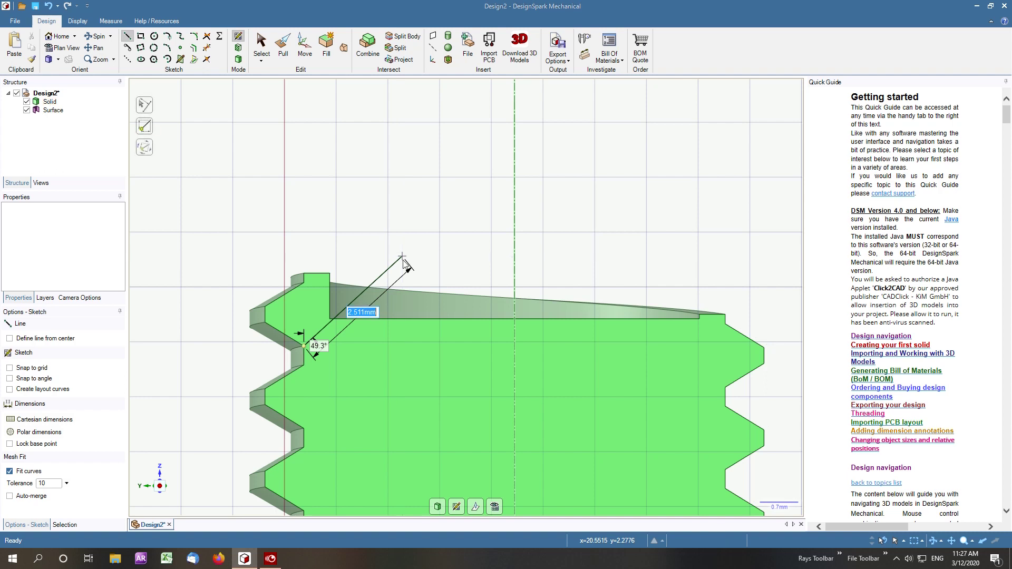
{"action": "key", "text": "Tab"}
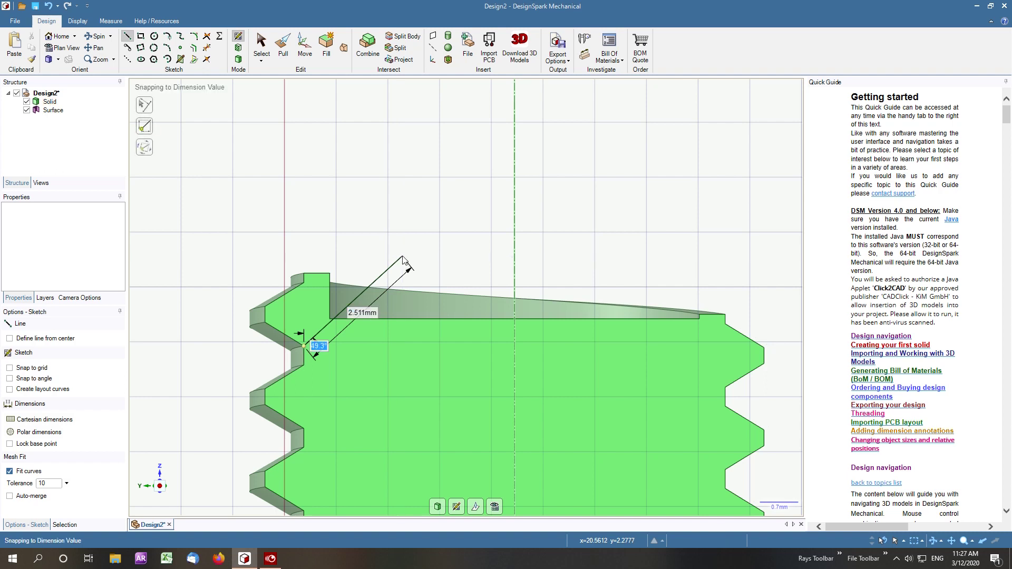
{"action": "type", "text": "45"}
{"action": "key", "text": "Tab"}
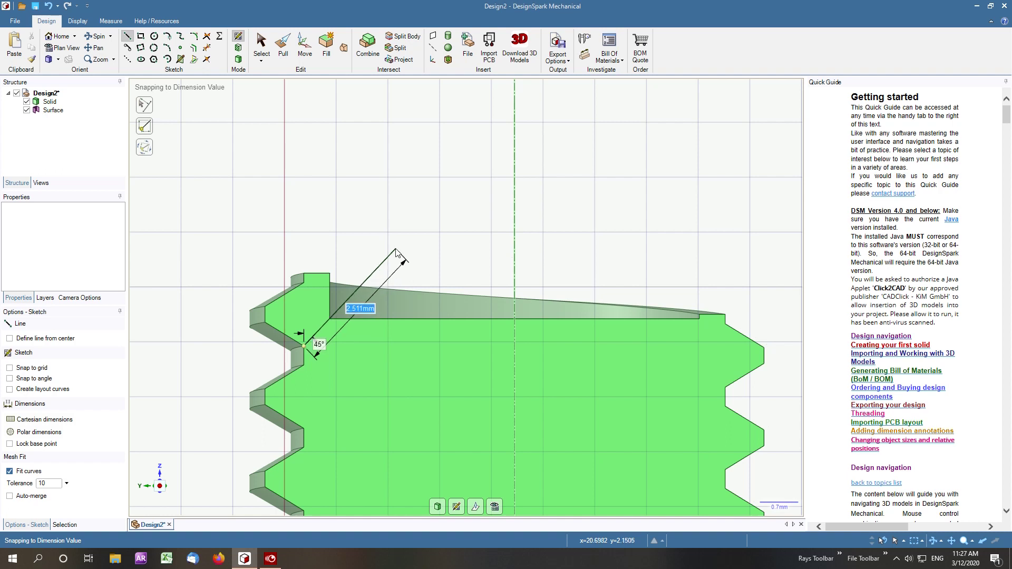
{"action": "key", "text": "Return"}
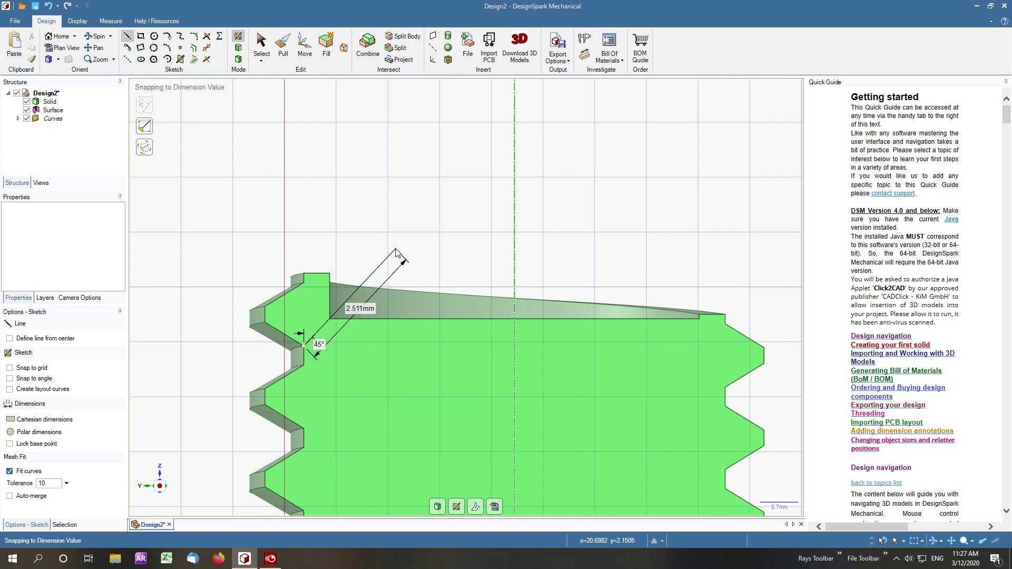
Extend the 45° line about 1.65 mm outward past the thread, and close it into a triangle around the thread's top outer corner.
{"action": "left_click", "coordinate": [304, 346]}
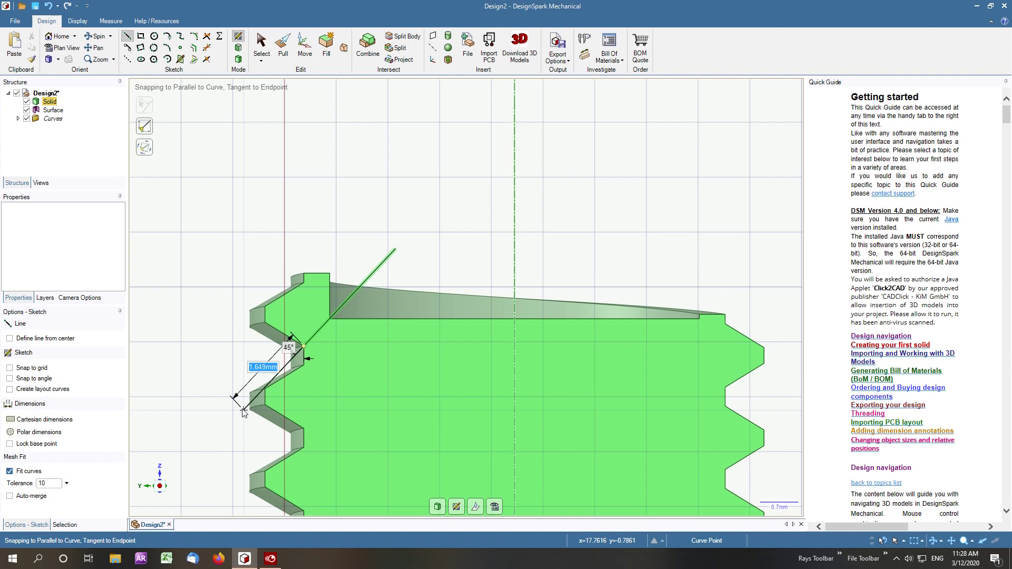
{"action": "left_click", "coordinate": [242, 410]}
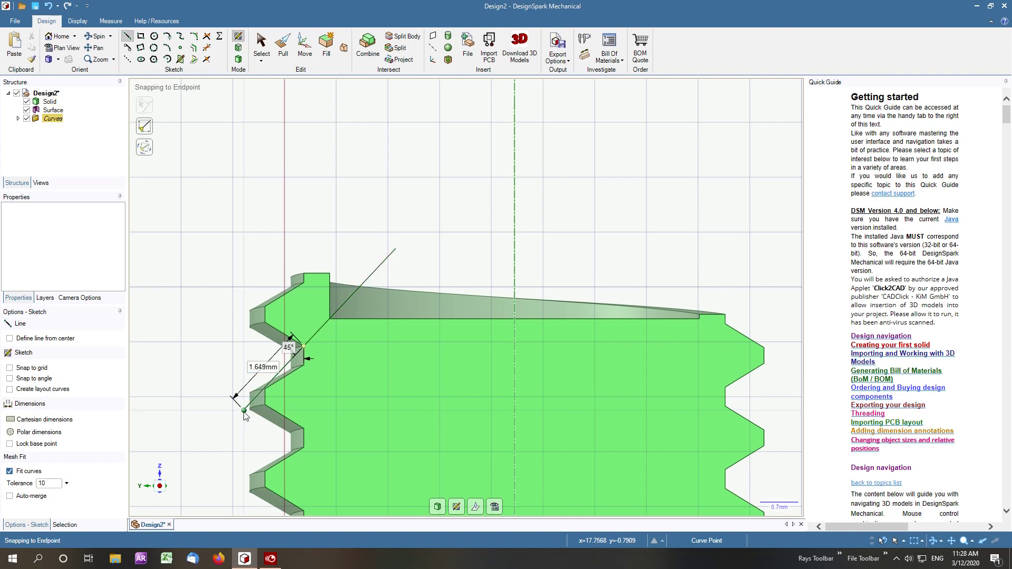
{"action": "left_click", "coordinate": [244, 411]}
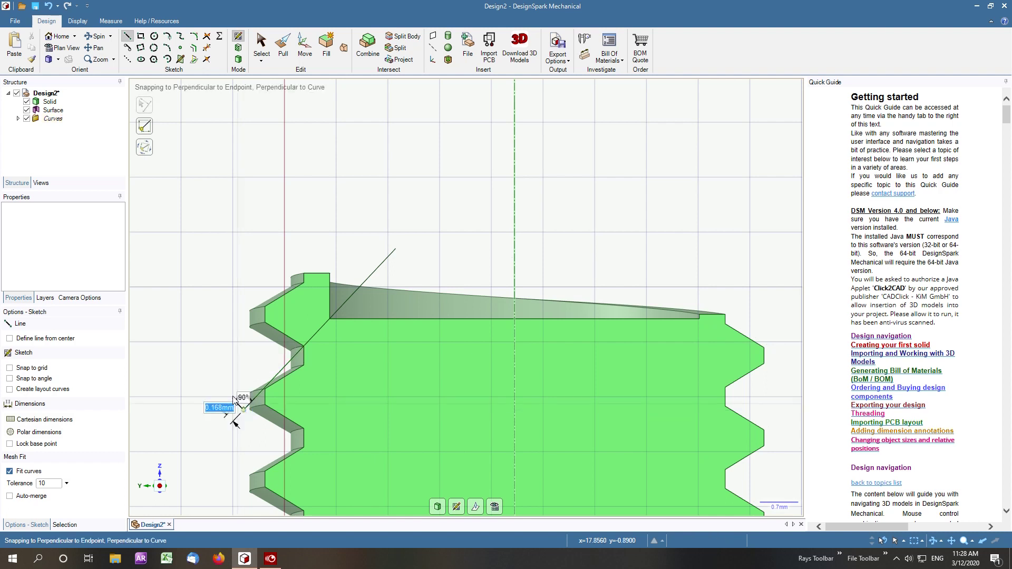
{"action": "left_click", "coordinate": [176, 281]}
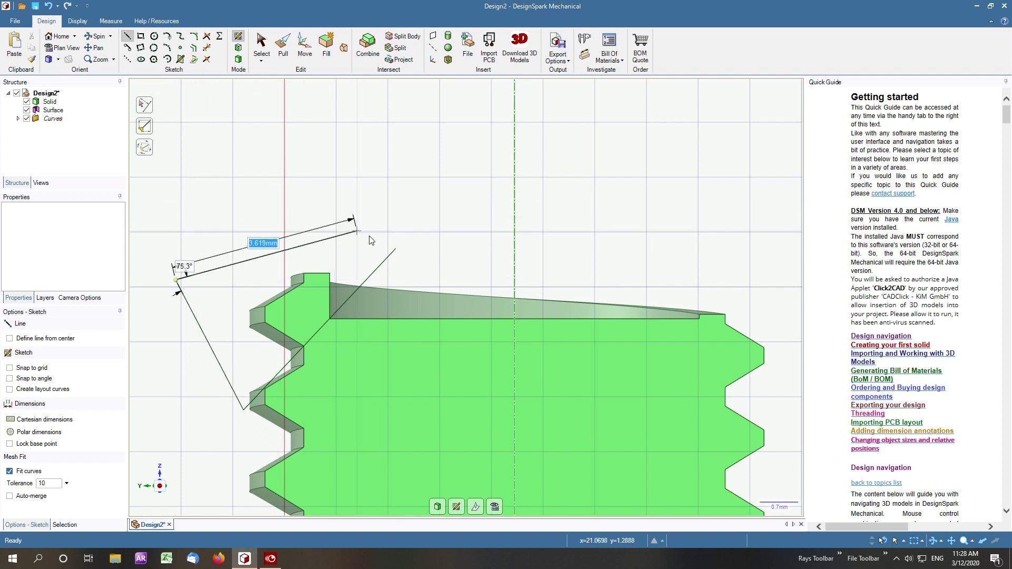
{"action": "left_click", "coordinate": [397, 250]}
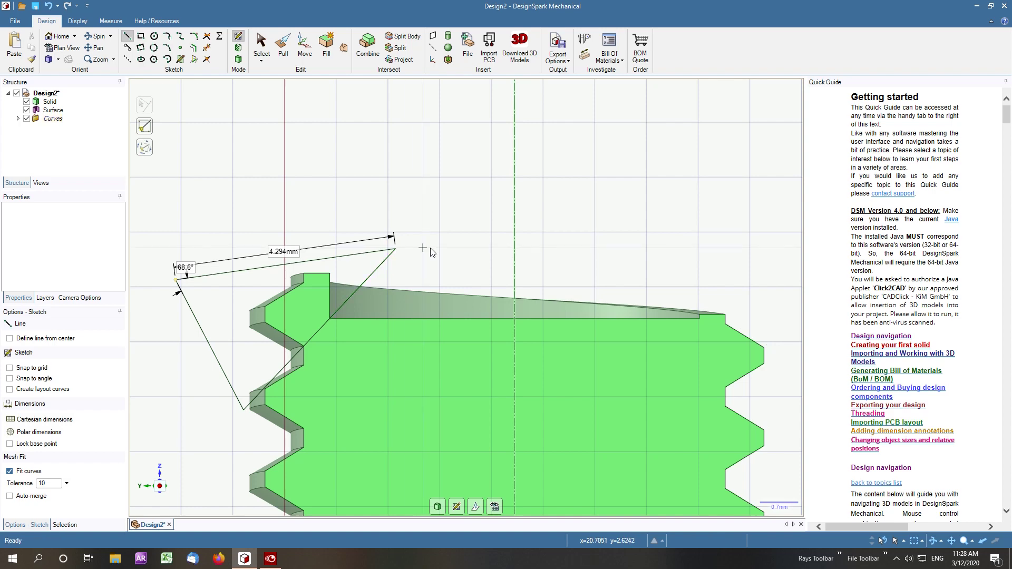
Revolve the triangle a full turn about the cylinder's axis as a cut to chamfer the thread's top end.
{"action": "left_click", "coordinate": [283, 50]}
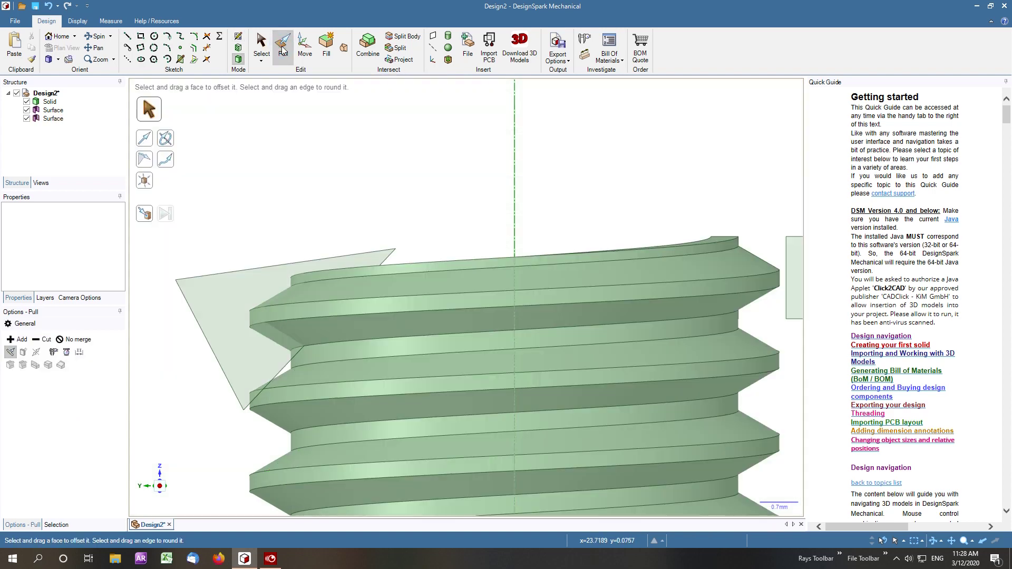
{"action": "left_click", "coordinate": [170, 142]}
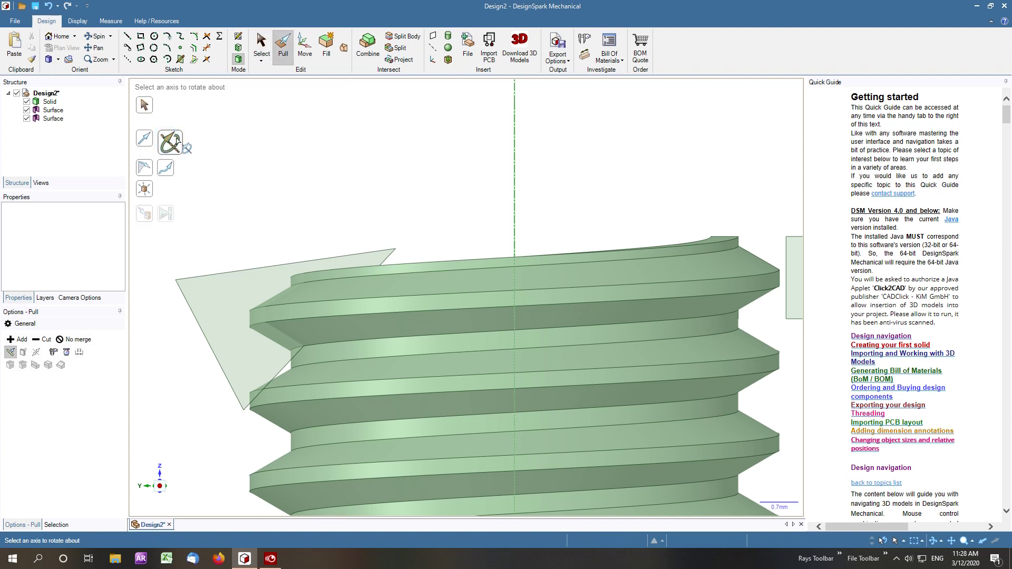
{"action": "left_click", "coordinate": [515, 160]}
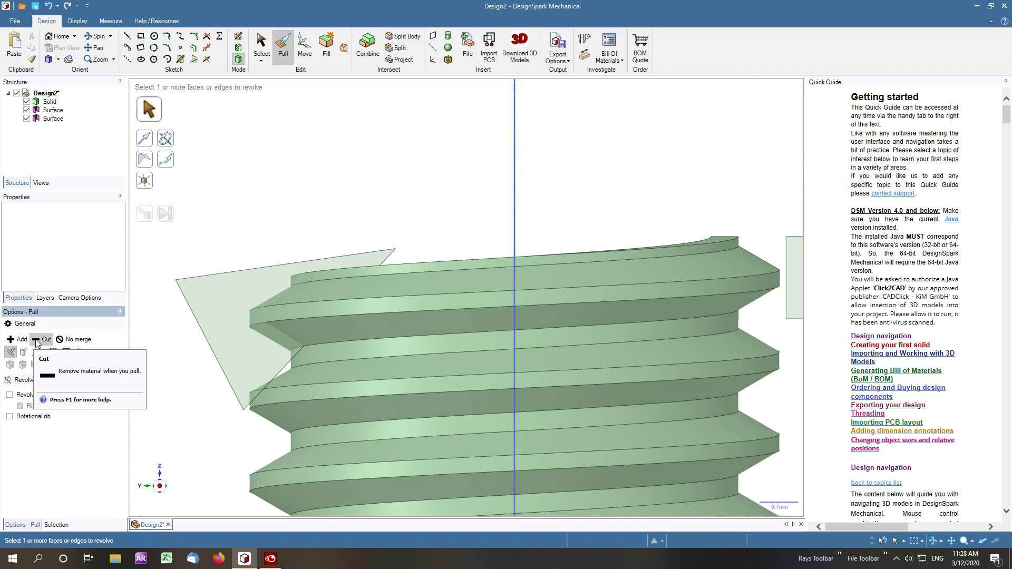
{"action": "left_click", "coordinate": [215, 299]}
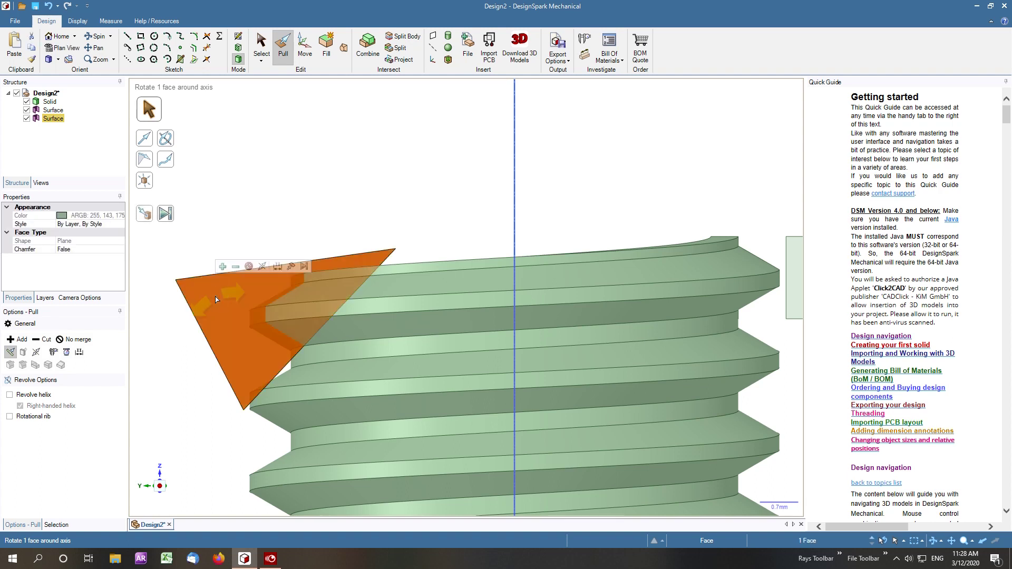
{"action": "left_click", "coordinate": [37, 342]}
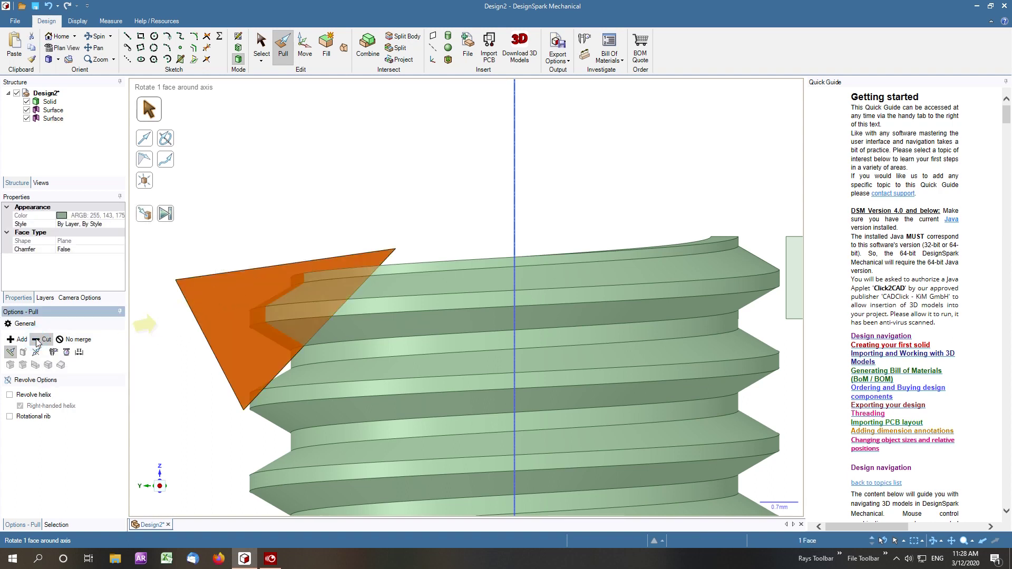
{"action": "left_click", "coordinate": [168, 216]}
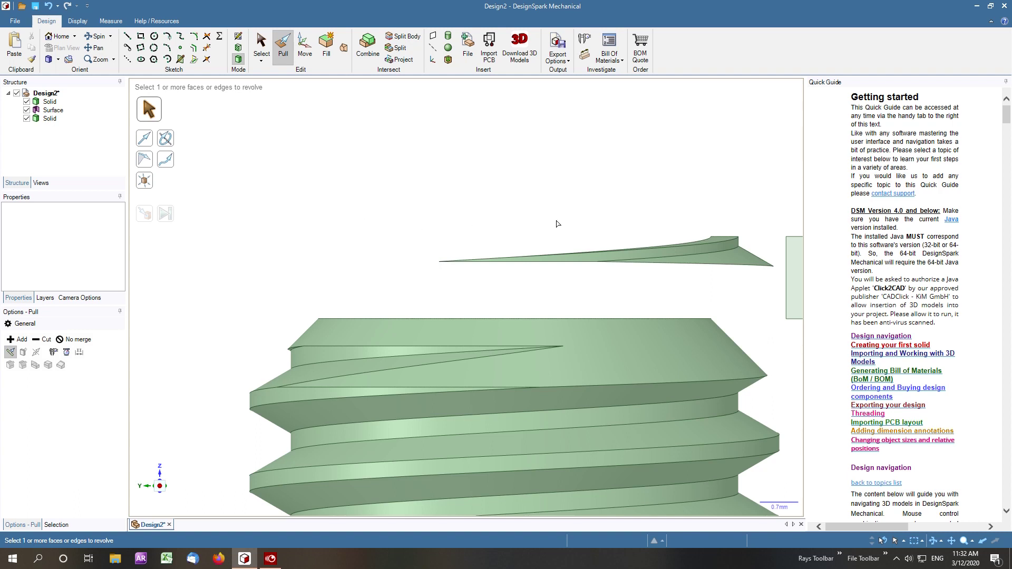
Delete the leftover thread sliver floating above the chamfered end.
{"action": "left_click", "coordinate": [714, 258]}
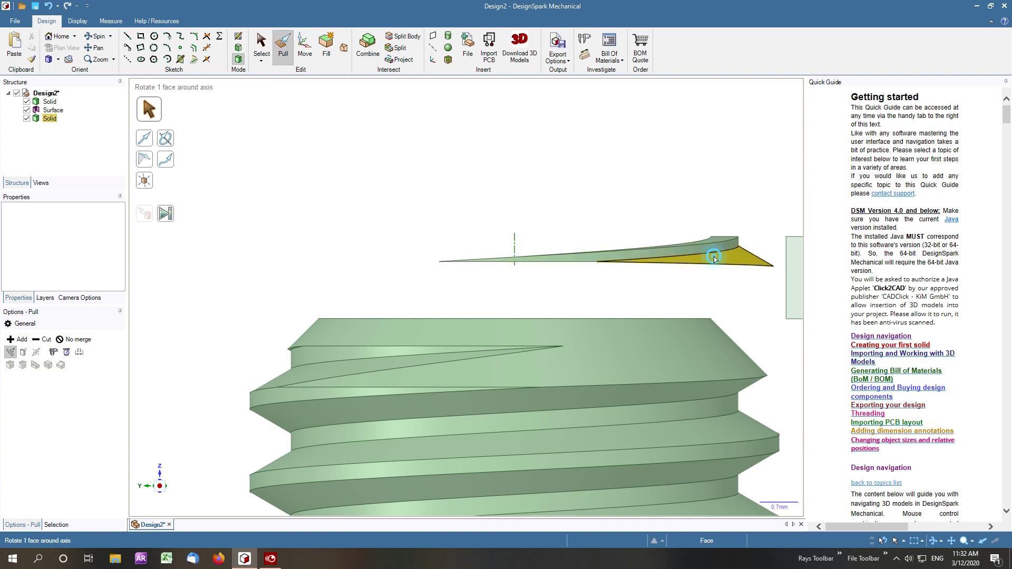
{"action": "triple_click", "coordinate": [714, 258]}
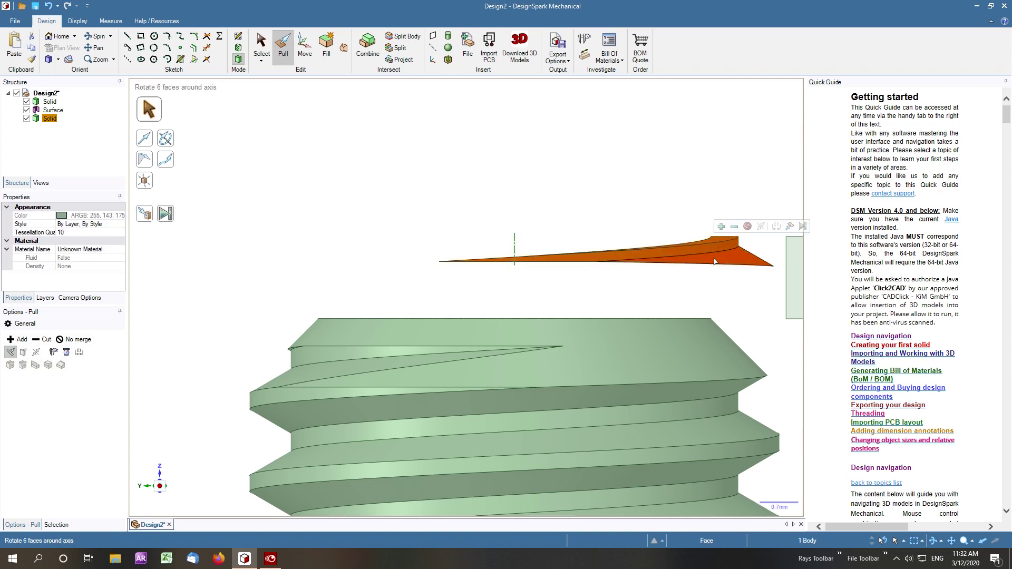
{"action": "key", "text": "Delete"}
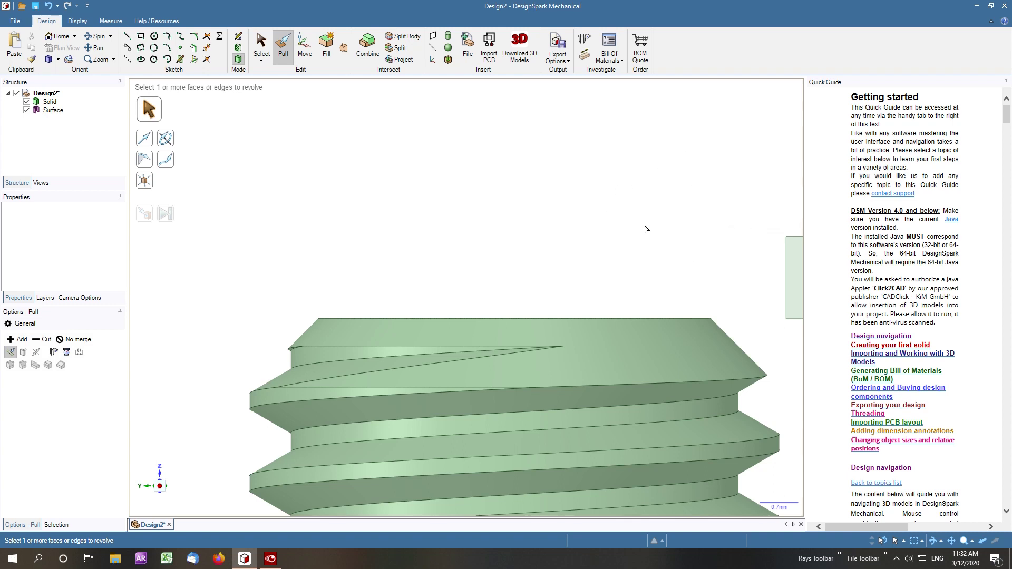
Sketch a 10 mm diameter circle centred on the cylinder's unthreaded bottom face.
{"action": "scroll", "coordinate": [659, 222], "scroll_direction": "down", "scroll_amount": 5}
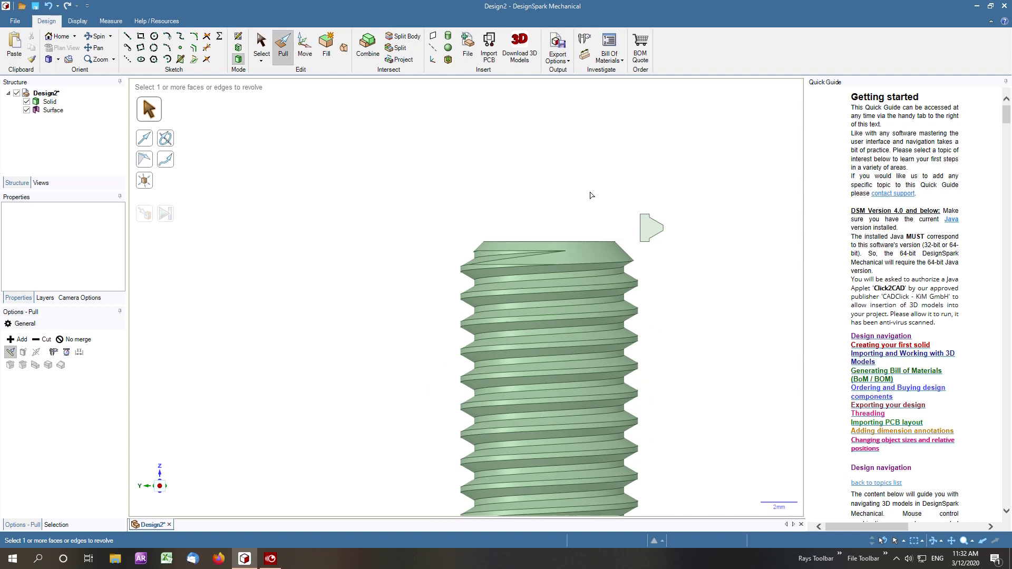
{"action": "scroll", "coordinate": [693, 209], "scroll_direction": "down", "scroll_amount": 2}
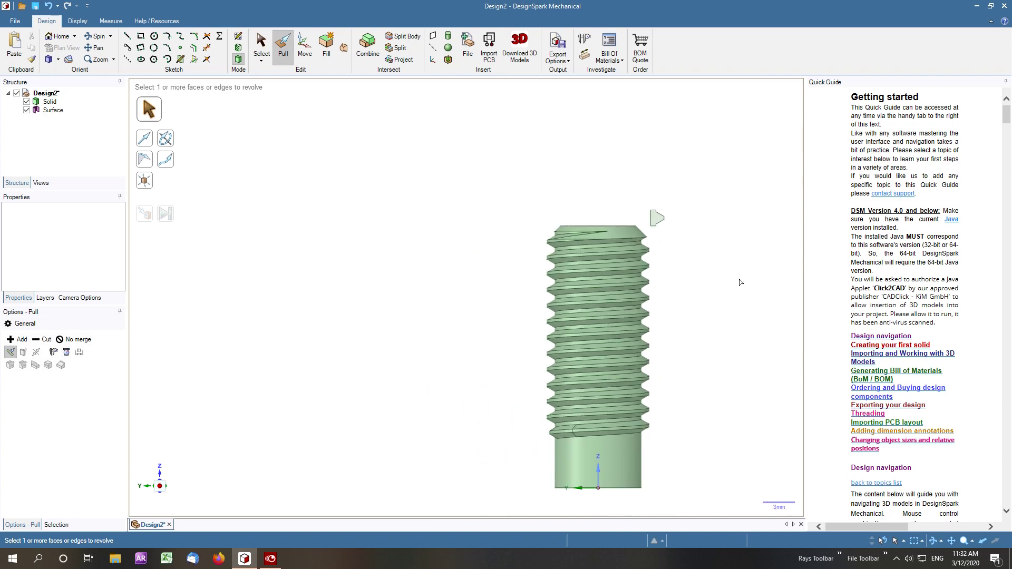
{"action": "middle_click_drag", "start_coordinate": [740, 283], "coordinate": [372, 352]}
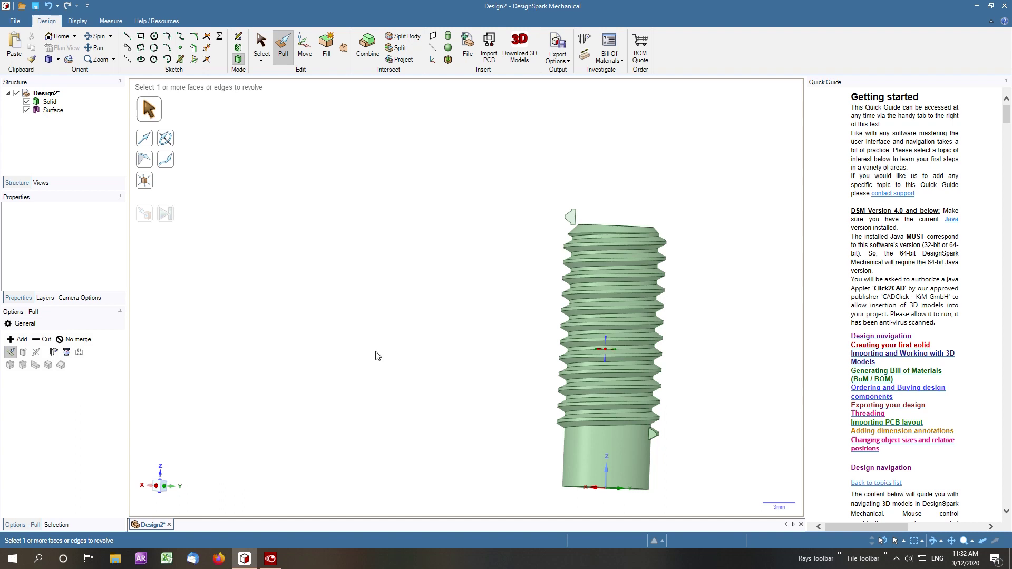
{"action": "left_click", "coordinate": [584, 478]}
{"action": "mouse_move", "coordinate": [729, 436]}
{"action": "middle_mouse_down"}
{"action": "mouse_move", "coordinate": [726, 344]}
{"action": "mouse_move", "coordinate": [738, 275]}
{"action": "mouse_move", "coordinate": [730, 295]}
{"action": "middle_mouse_up"}
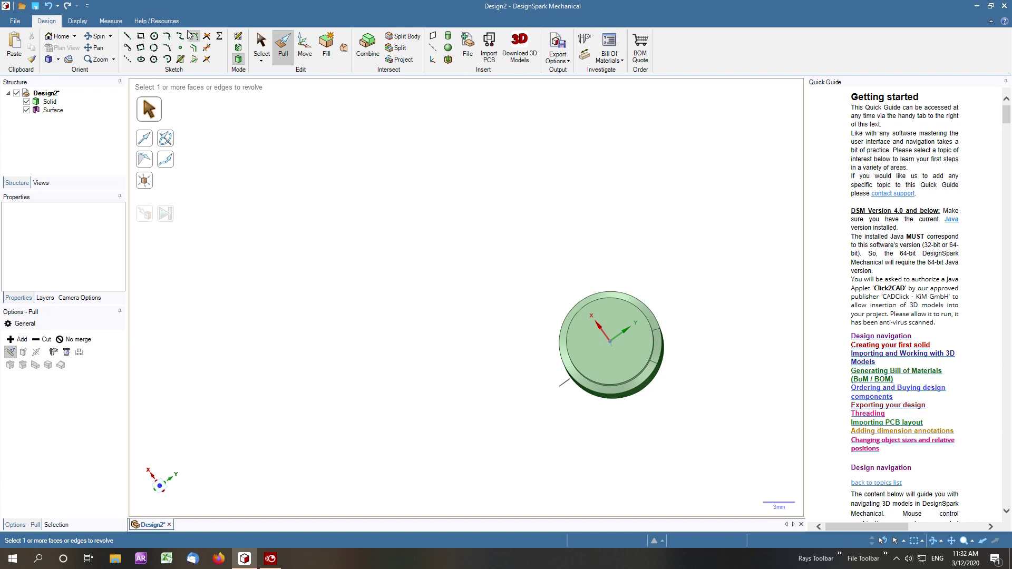
{"action": "left_click", "coordinate": [154, 37]}
{"action": "left_click", "coordinate": [612, 338]}
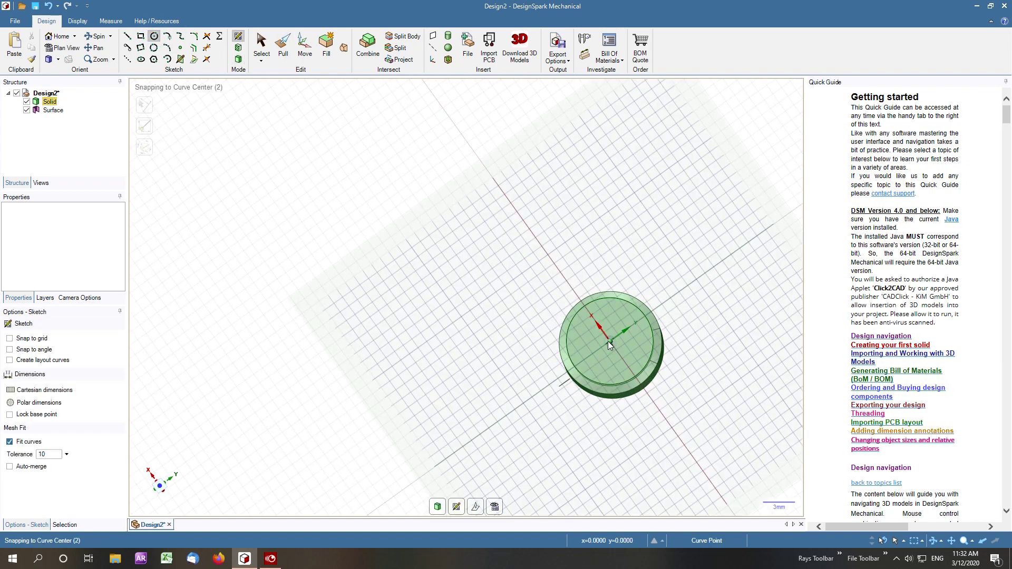
{"action": "left_click", "coordinate": [609, 342]}
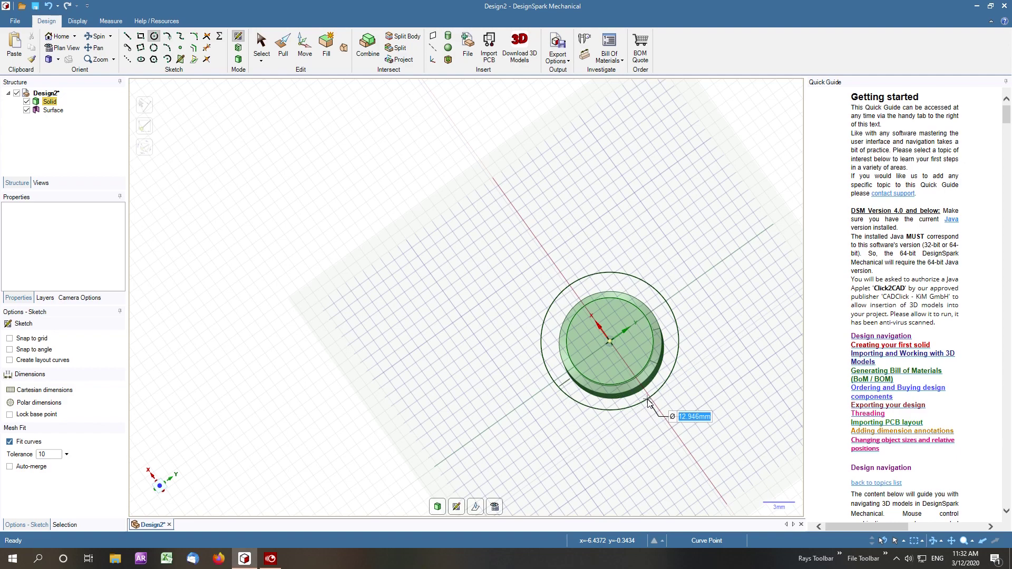
{"action": "left_click", "coordinate": [648, 403]}
{"action": "type", "text": "10"}
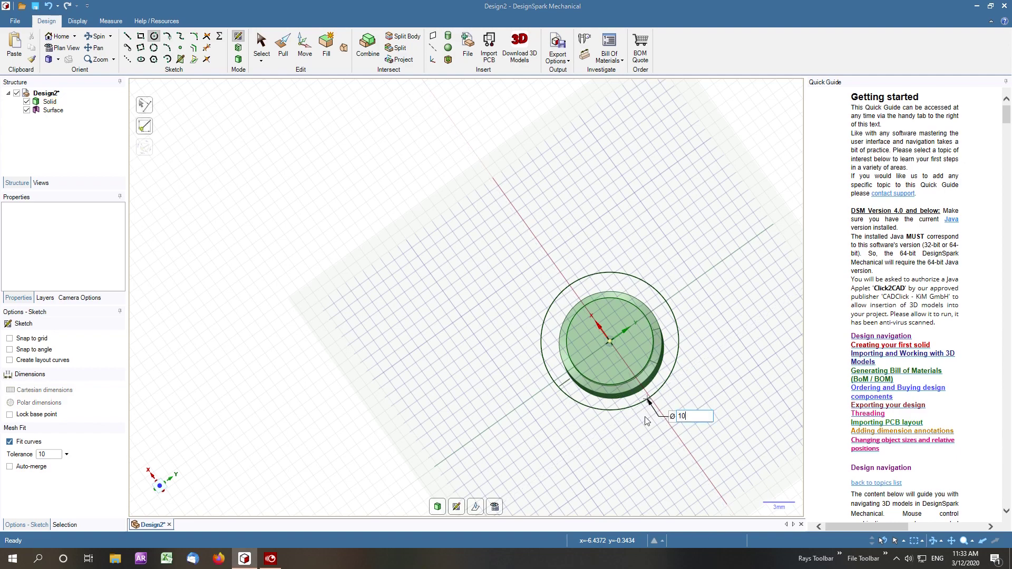
{"action": "key", "text": "Return"}
Pull the circle's inner disc and outer ring together about 6.84 mm toward the thread with added material, thickening the unthreaded shank.
{"action": "middle_click_drag", "start_coordinate": [721, 325], "coordinate": [638, 341]}
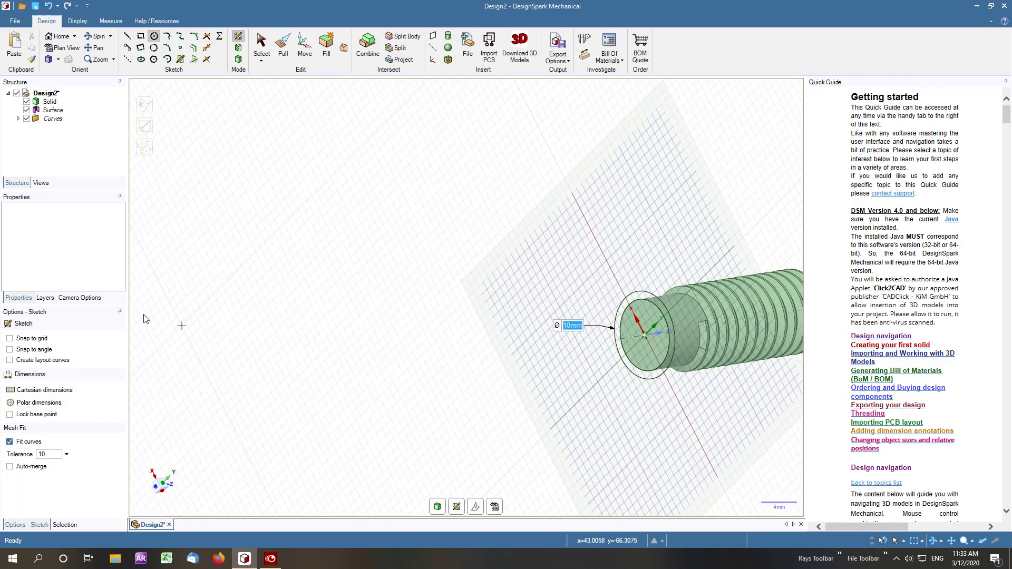
{"action": "left_click", "coordinate": [281, 46]}
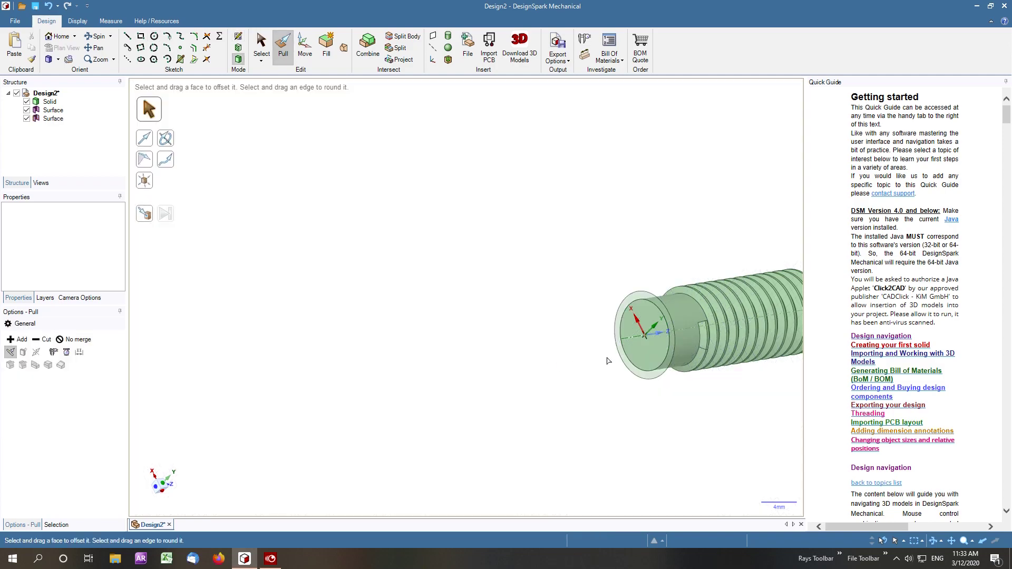
{"action": "left_click", "coordinate": [648, 357]}
{"action": "left_click", "coordinate": [648, 358]}
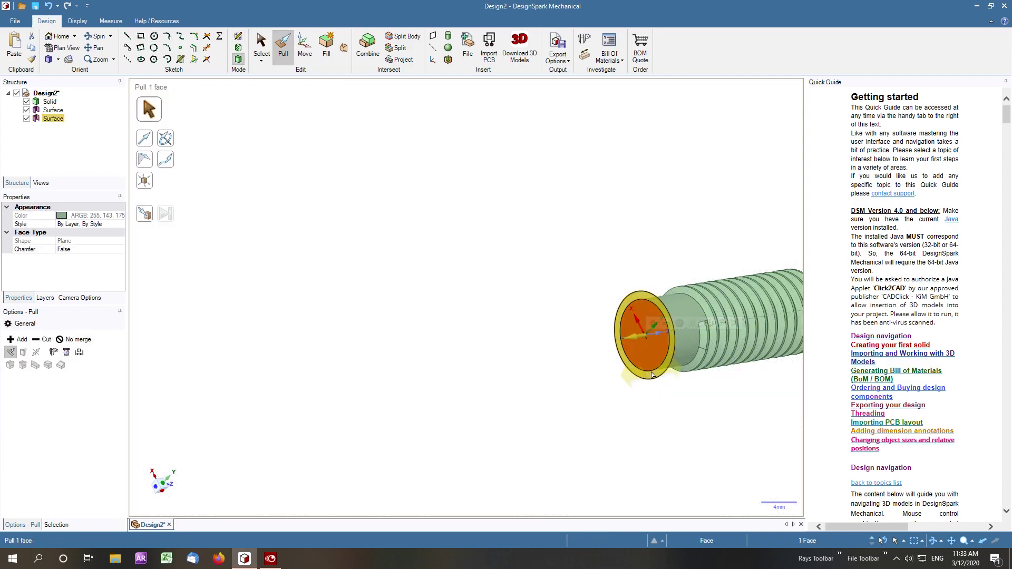
{"action": "left_click", "coordinate": [653, 376], "text": "ctrl"}
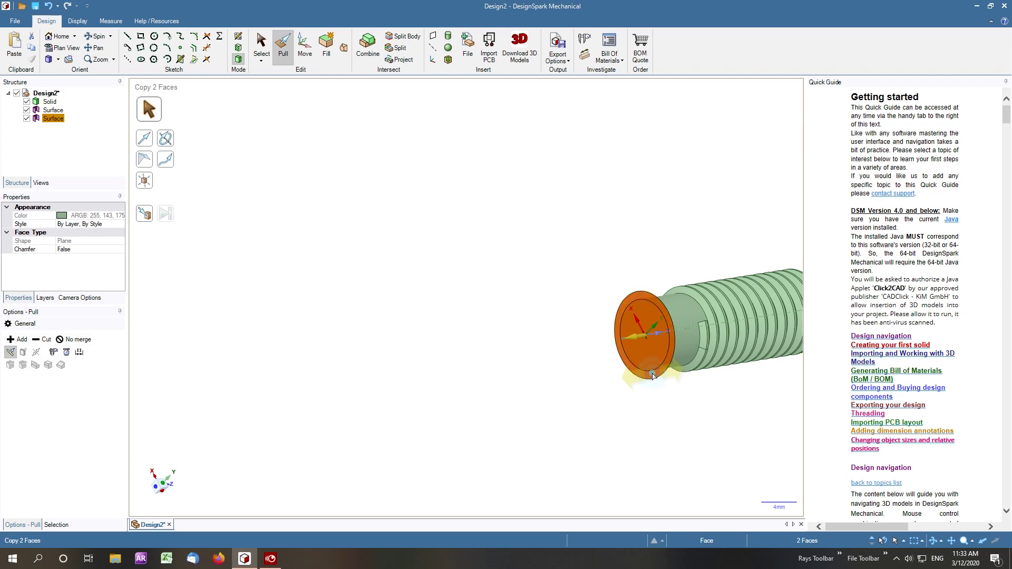
{"action": "left_click", "coordinate": [19, 340]}
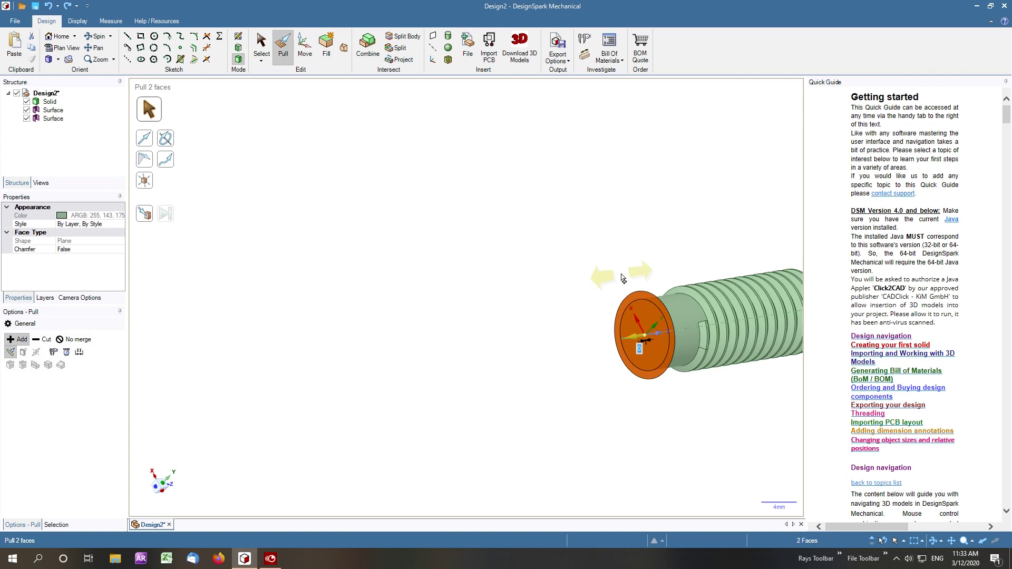
{"action": "left_click_drag", "start_coordinate": [622, 277], "coordinate": [668, 270]}
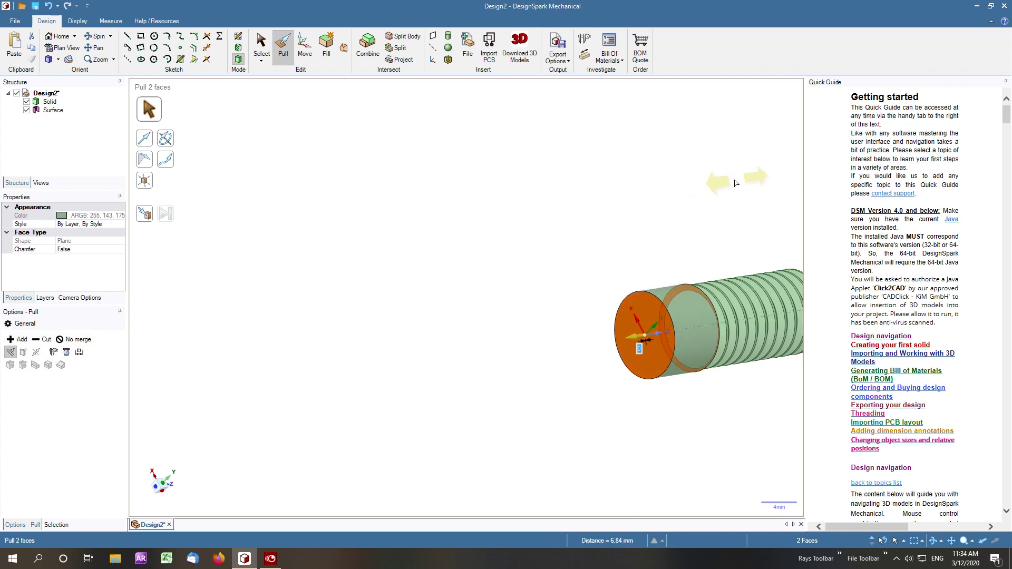
{"action": "middle_click_drag", "start_coordinate": [719, 181], "coordinate": [522, 209], "text": "shift"}
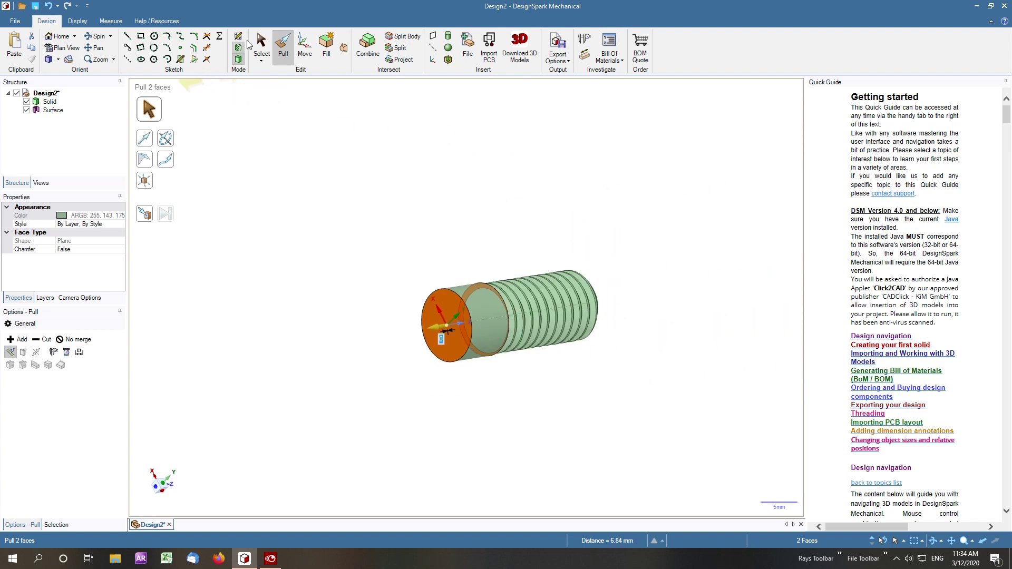
{"action": "left_click", "coordinate": [260, 43]}
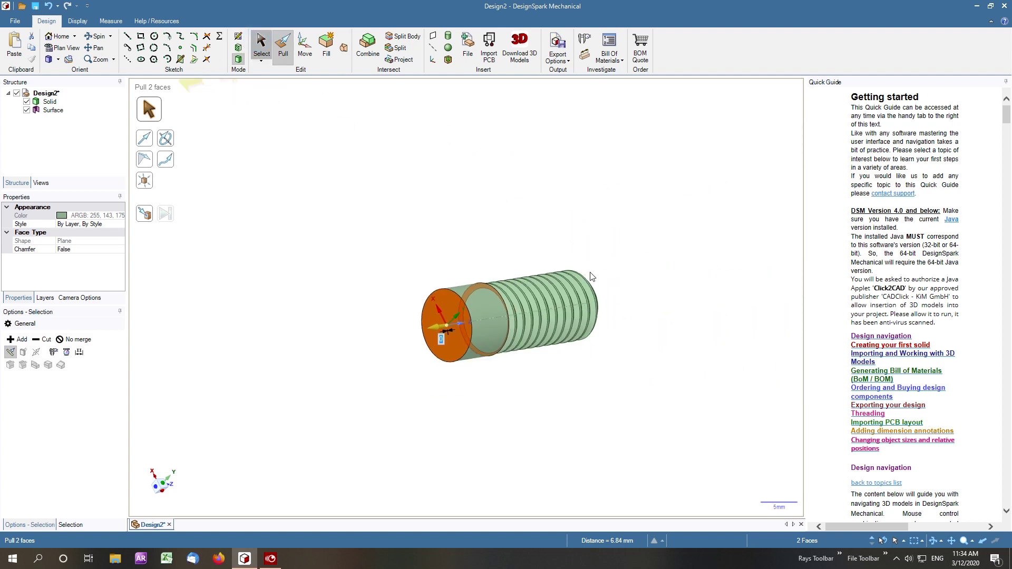
{"action": "left_click", "coordinate": [657, 328]}
{"action": "mouse_move", "coordinate": [659, 326]}
{"action": "middle_mouse_down"}
{"action": "mouse_move", "coordinate": [646, 253]}
{"action": "mouse_move", "coordinate": [465, 239]}
{"action": "mouse_move", "coordinate": [484, 179]}
{"action": "mouse_move", "coordinate": [438, 128]}
{"action": "mouse_move", "coordinate": [361, 86]}
{"action": "mouse_move", "coordinate": [380, 122]}
{"action": "mouse_move", "coordinate": [413, 122]}
{"action": "mouse_move", "coordinate": [391, 131]}
{"action": "middle_mouse_up"}
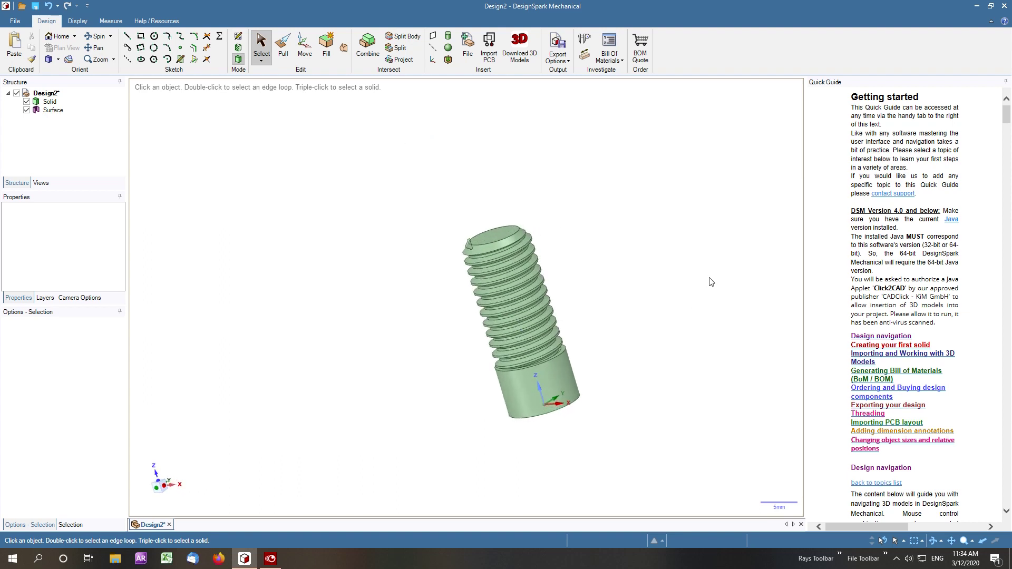
On the plane of the bolt's bottom face, sketch a hexagon with a 15 mm internal diameter about 20 mm from the axis along negative Y.
{"action": "left_click", "coordinate": [164, 487]}
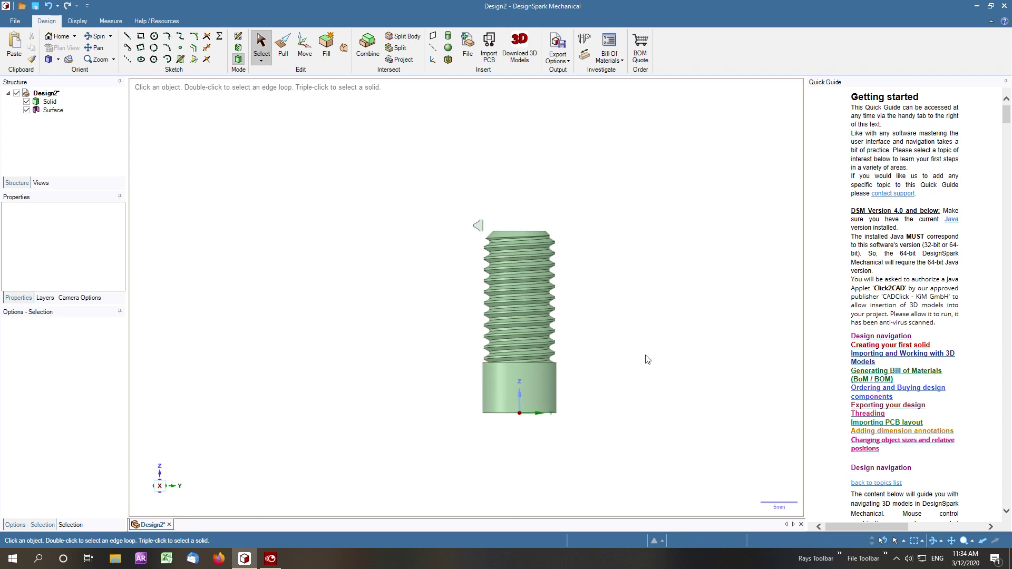
{"action": "middle_click_drag", "start_coordinate": [644, 355], "coordinate": [611, 226]}
{"action": "left_click", "coordinate": [238, 38]}
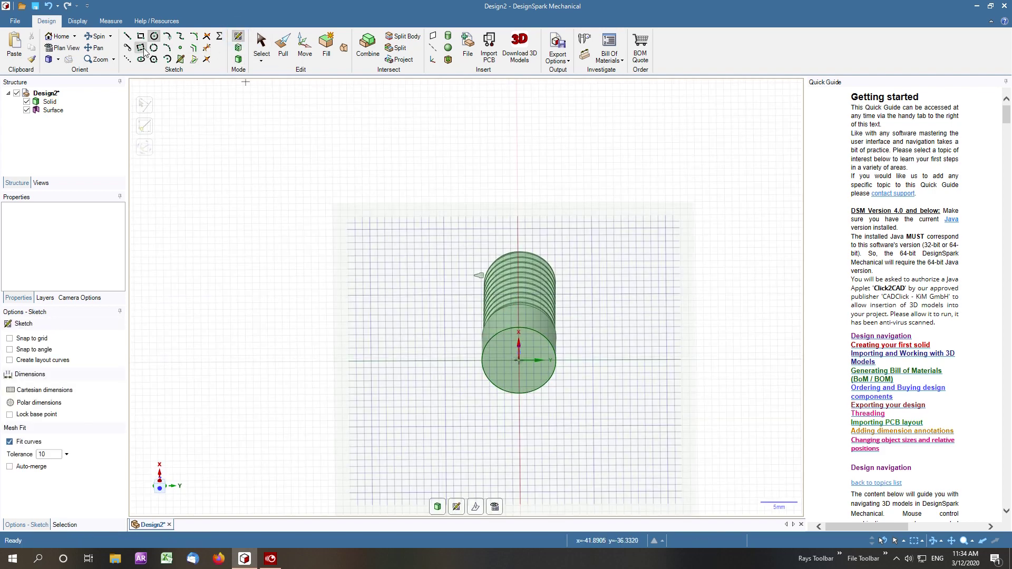
{"action": "left_click", "coordinate": [154, 59]}
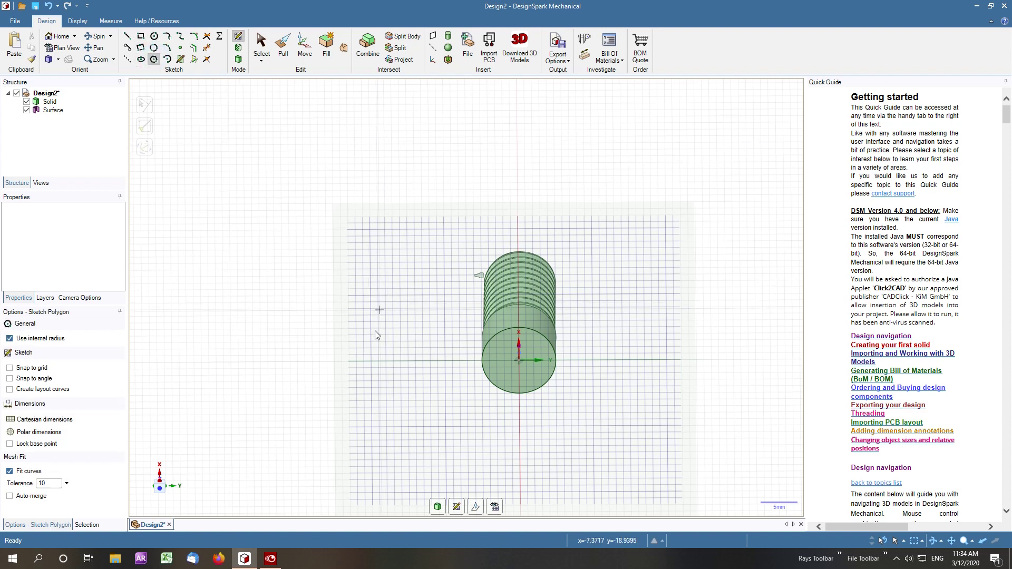
{"action": "left_click", "coordinate": [371, 362]}
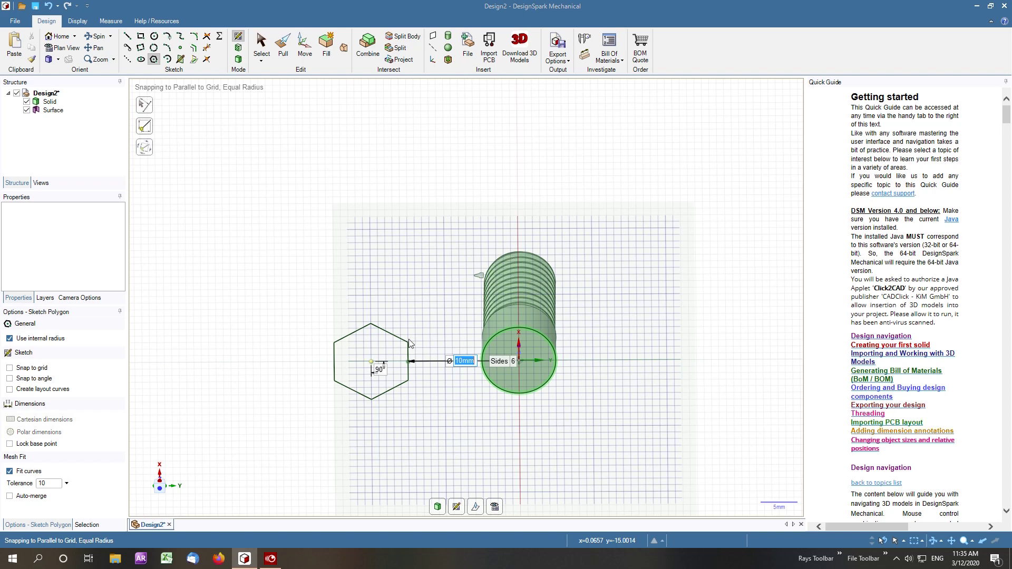
{"action": "type", "text": "15"}
{"action": "key", "text": "Return"}
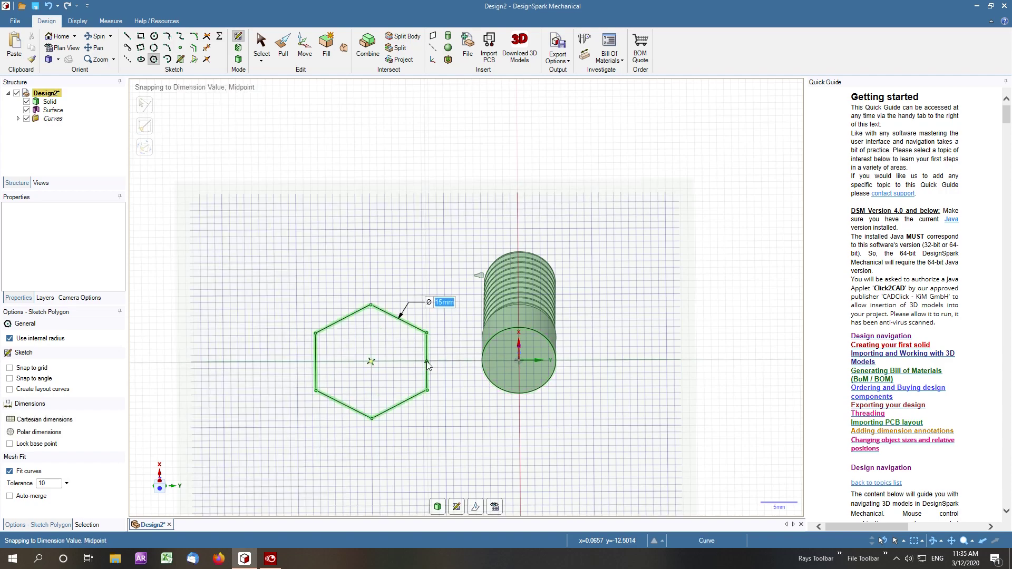
Pull the hexagon face 10 mm upward into a separate solid beside the bolt.
{"action": "middle_click_drag", "start_coordinate": [453, 216], "coordinate": [436, 229]}
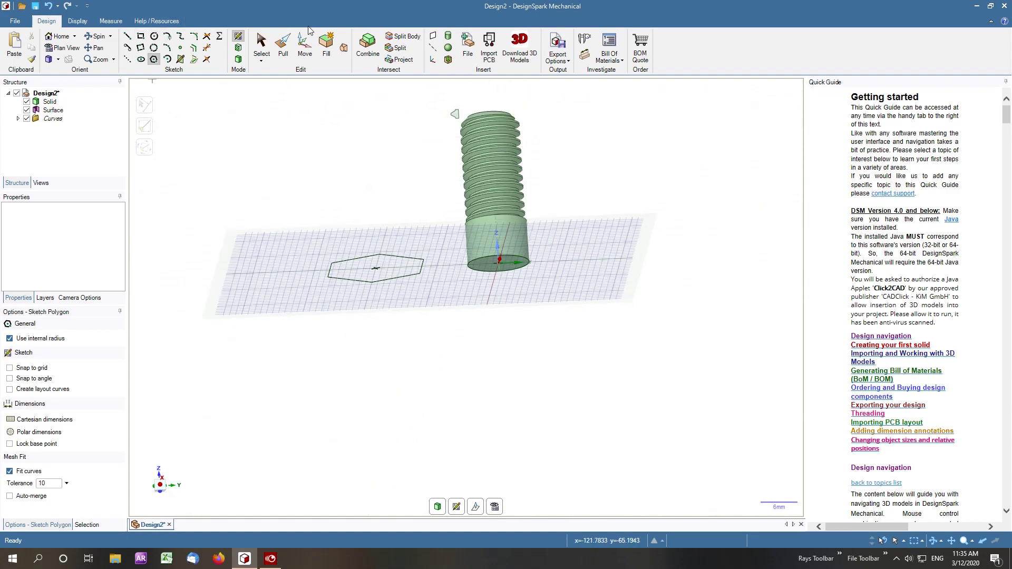
{"action": "left_click", "coordinate": [284, 43]}
{"action": "left_click", "coordinate": [399, 271]}
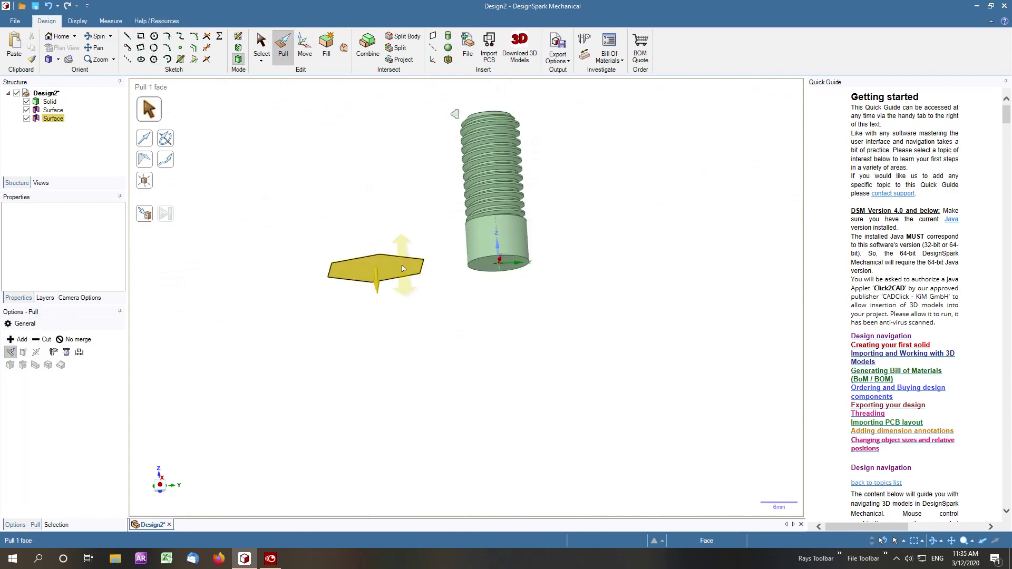
{"action": "left_click", "coordinate": [397, 270]}
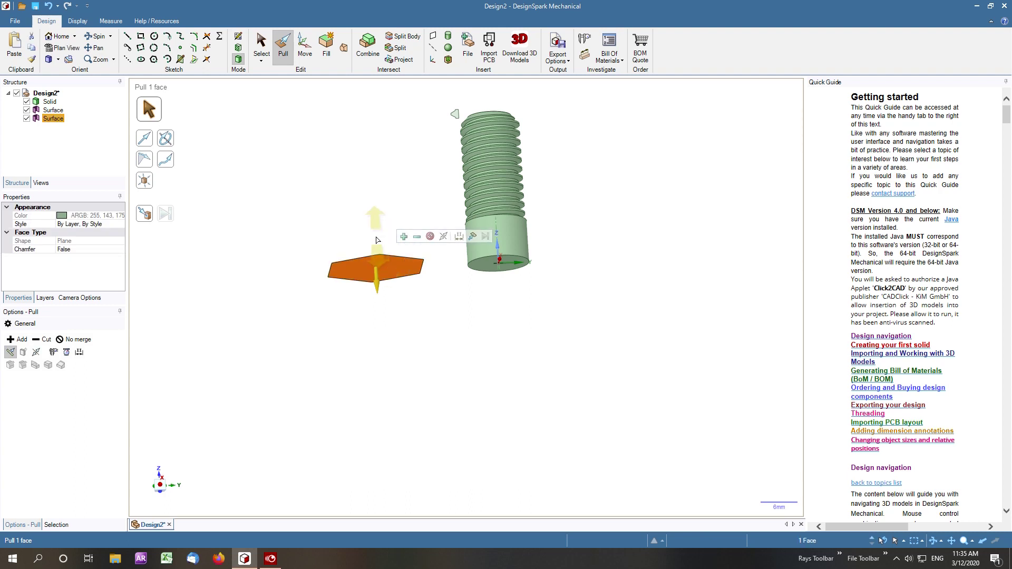
{"action": "left_click_drag", "start_coordinate": [378, 226], "coordinate": [373, 228]}
{"action": "type", "text": "10"}
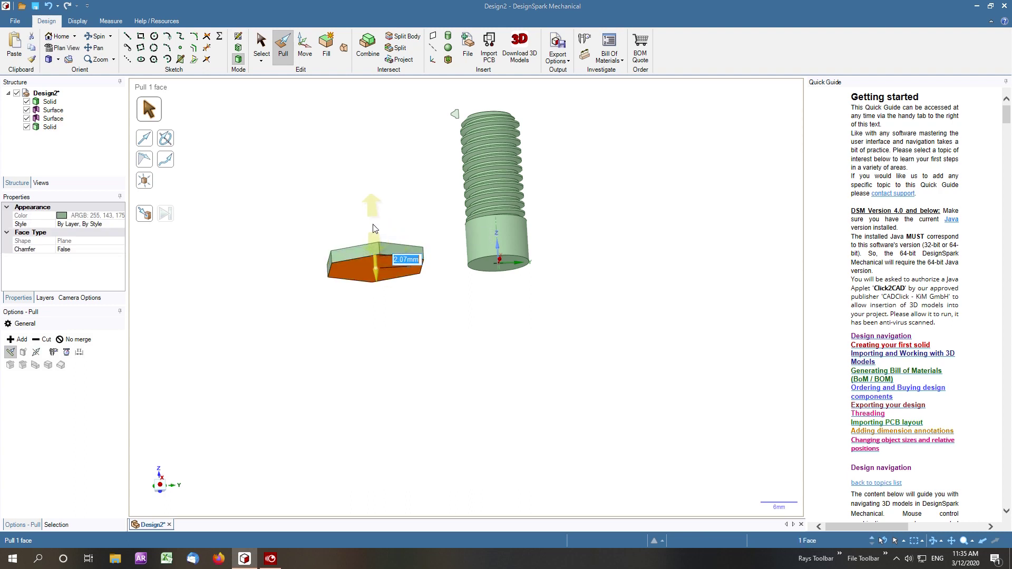
{"action": "key", "text": "Return"}
{"action": "middle_click_drag", "start_coordinate": [605, 156], "coordinate": [598, 192]}
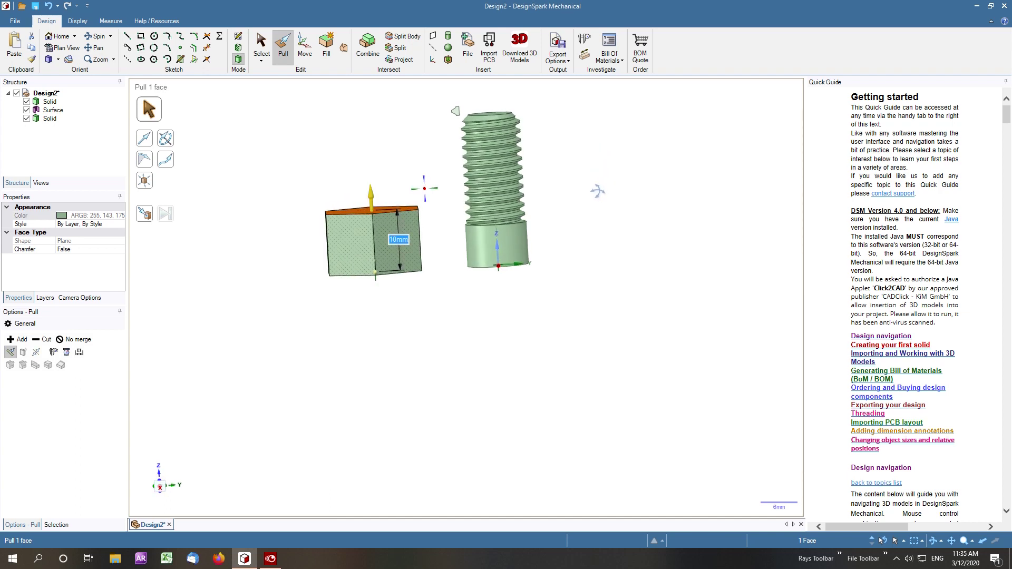
Set the height of the hexagonal block beside the bolt to 8 mm.
{"action": "scroll", "coordinate": [598, 193], "scroll_direction": "down", "scroll_amount": 2}
{"action": "type", "text": "8"}
{"action": "key", "text": "Return"}
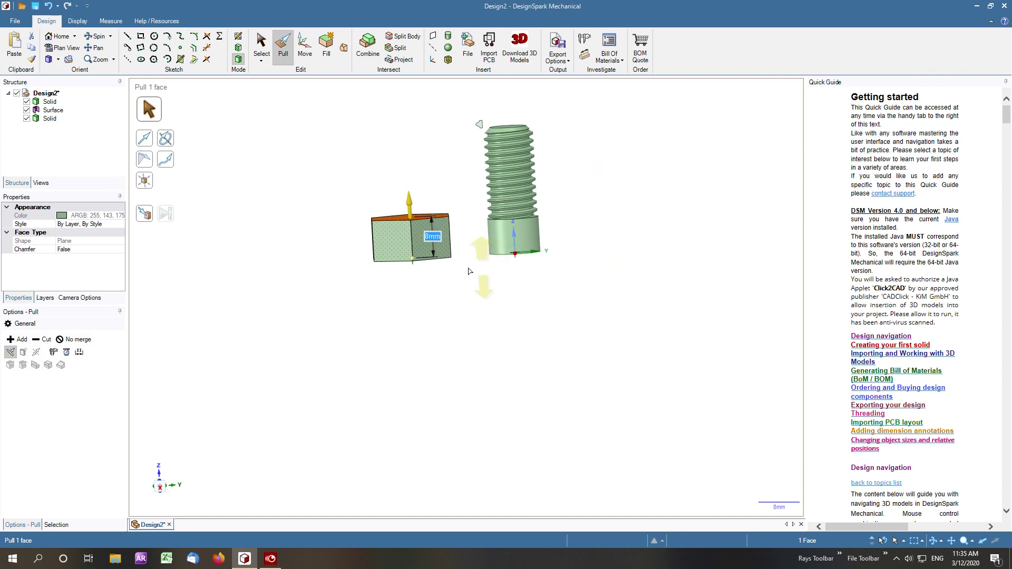
Sketch an 8.75 mm (8.5+.25) diameter circle centred on the top face of the hexagonal block.
{"action": "middle_click_drag", "start_coordinate": [343, 151], "coordinate": [357, 287]}
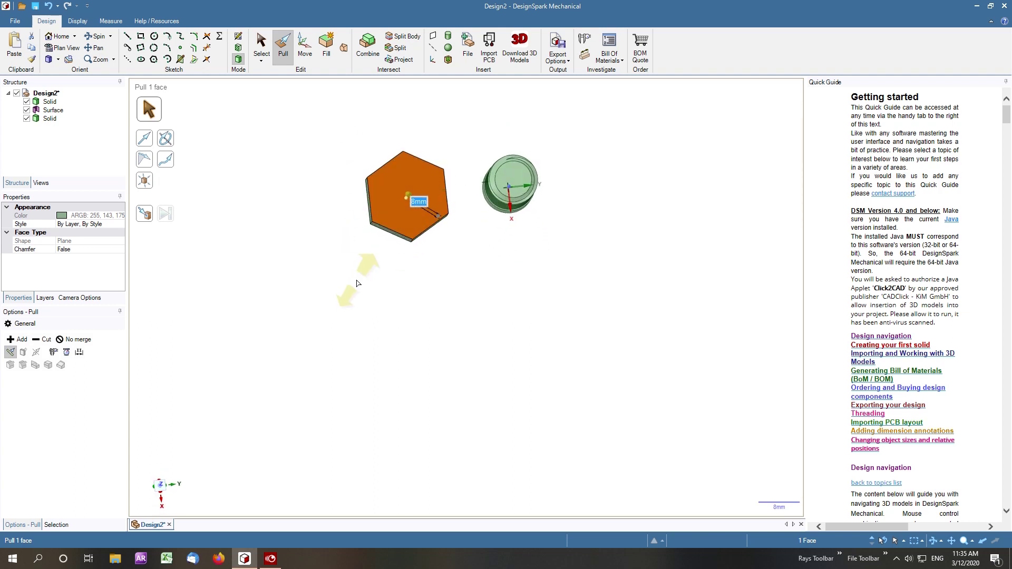
{"action": "left_click", "coordinate": [155, 36]}
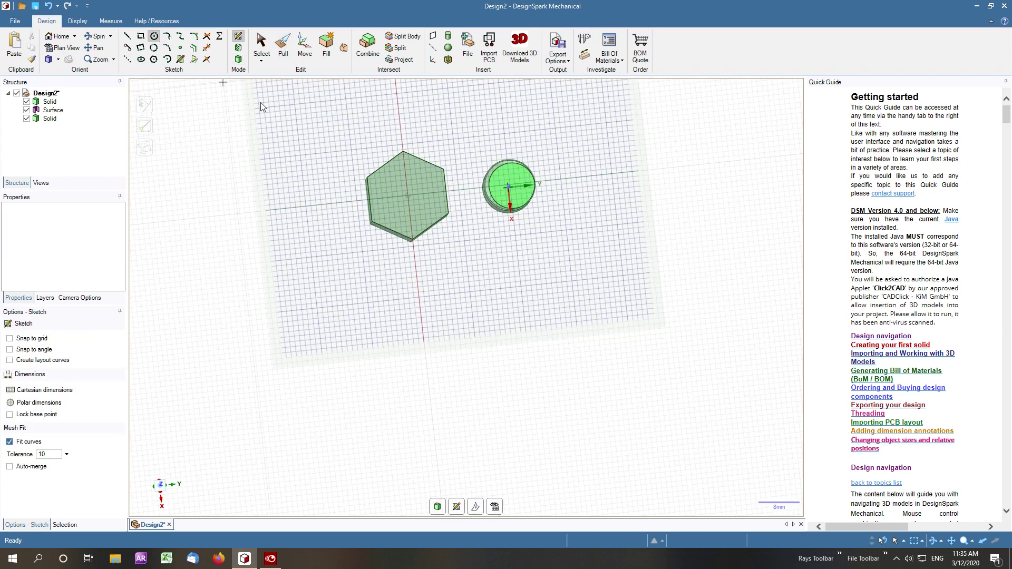
{"action": "left_click", "coordinate": [408, 196]}
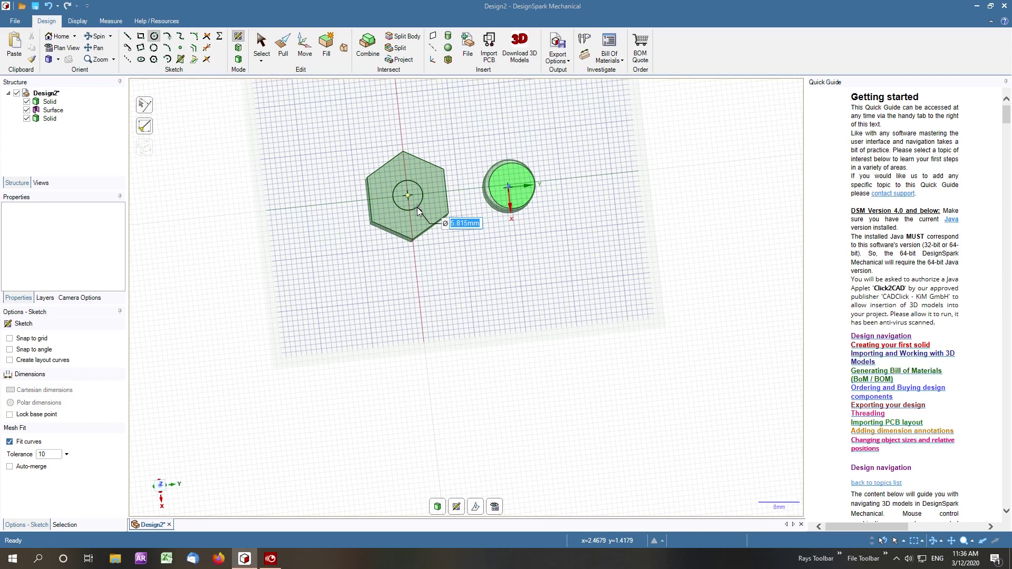
{"action": "type", "text": "8.5"}
{"action": "type", "text": "+.25"}
{"action": "key", "text": "Return"}
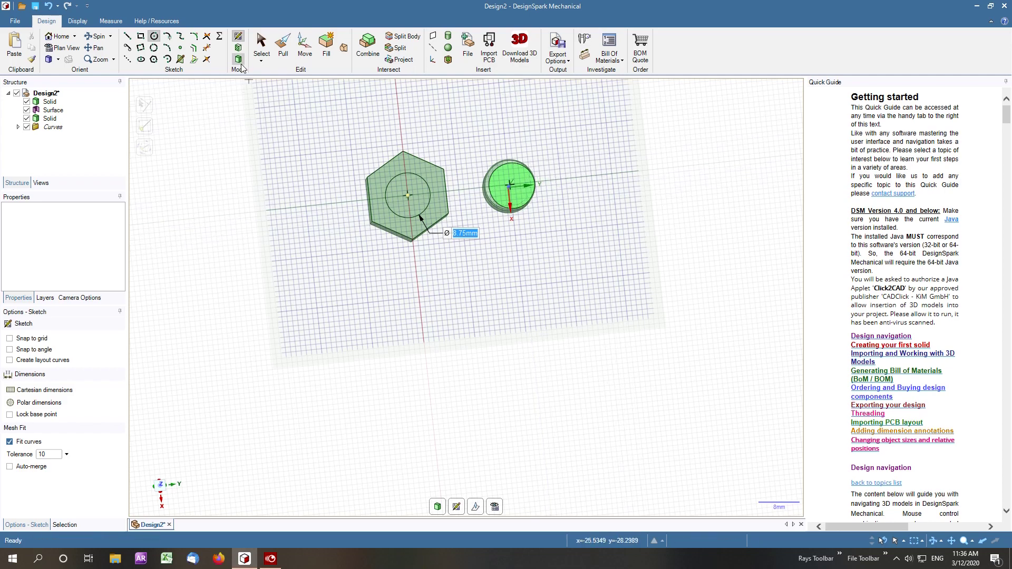
Sketch a reference line from the circle's cardinal point on the negative Y side outward past the hexagon, and return to 3D mode.
{"action": "left_click", "coordinate": [128, 37]}
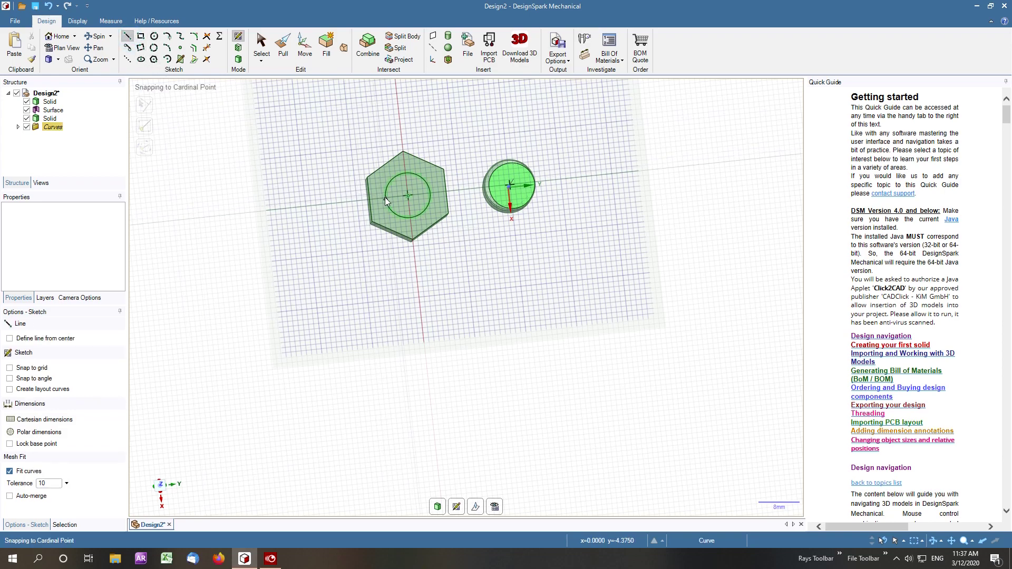
{"action": "left_click", "coordinate": [386, 198]}
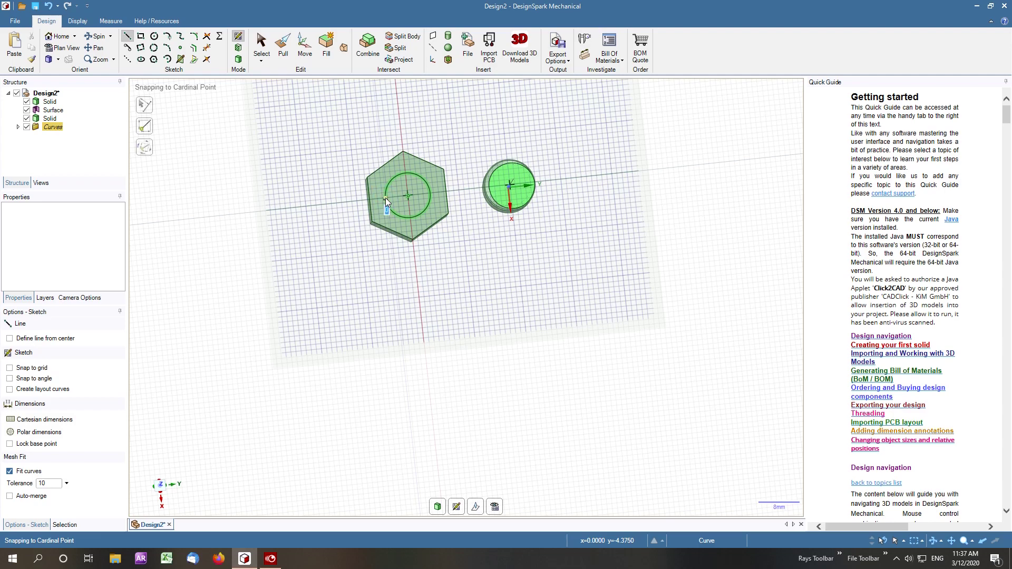
{"action": "left_click", "coordinate": [324, 172]}
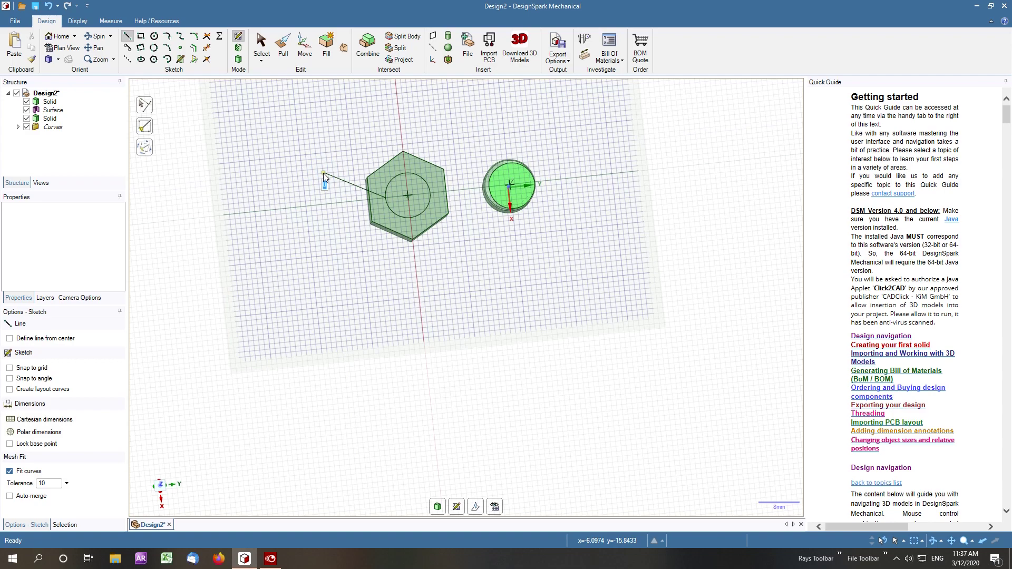
{"action": "key", "text": "Escape"}
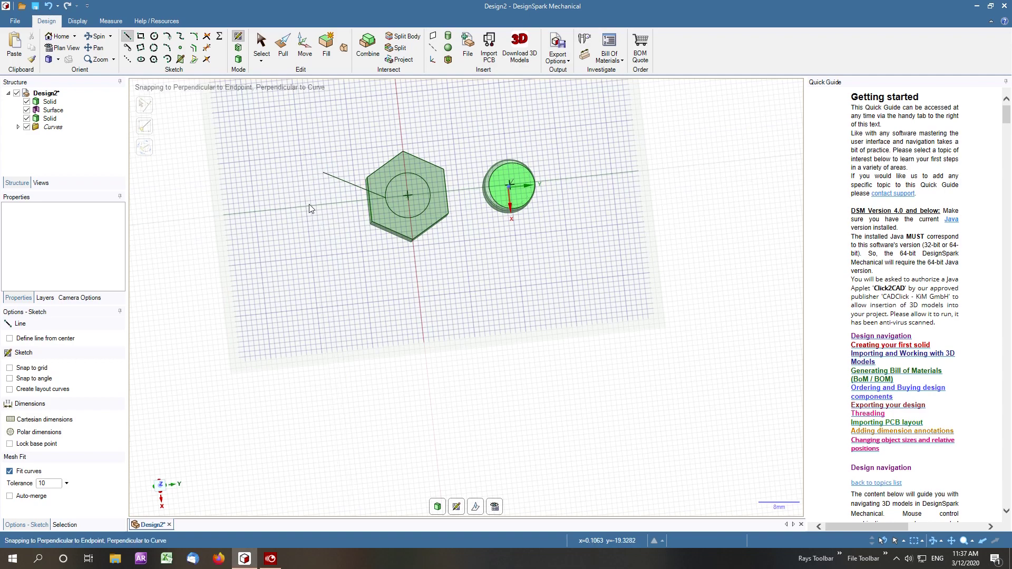
{"action": "left_click_drag", "start_coordinate": [161, 491], "coordinate": [162, 498]}
{"action": "left_click", "coordinate": [162, 499]}
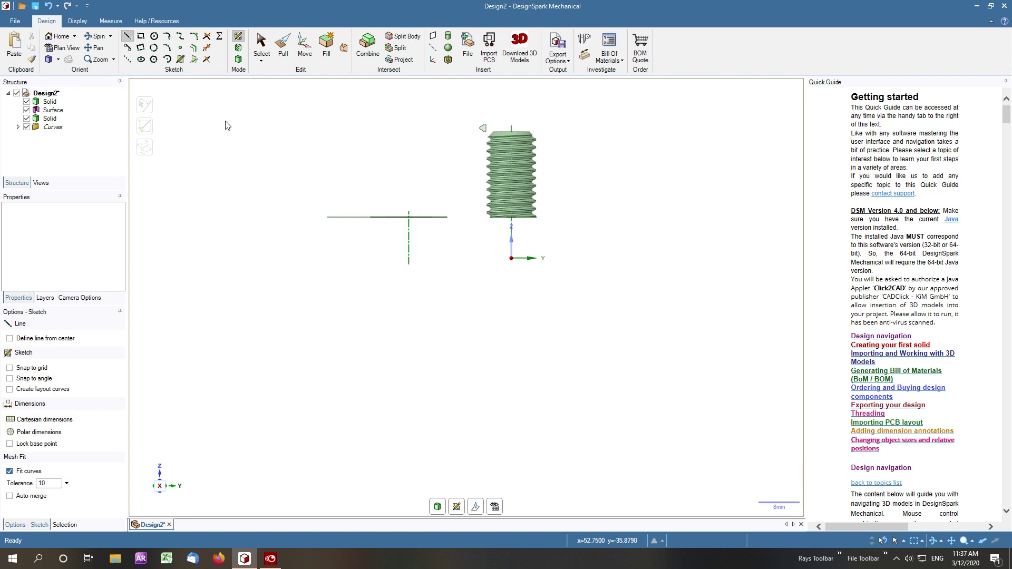
{"action": "left_click", "coordinate": [303, 46]}
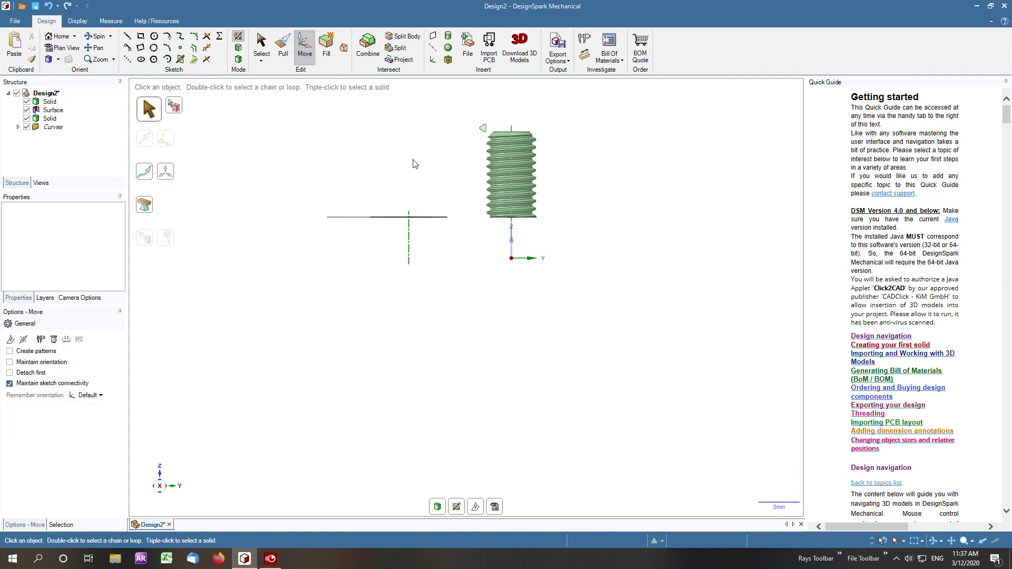
{"action": "scroll", "coordinate": [442, 177], "scroll_direction": "down", "scroll_amount": 1}
{"action": "scroll", "coordinate": [442, 176], "scroll_direction": "up", "scroll_amount": 5}
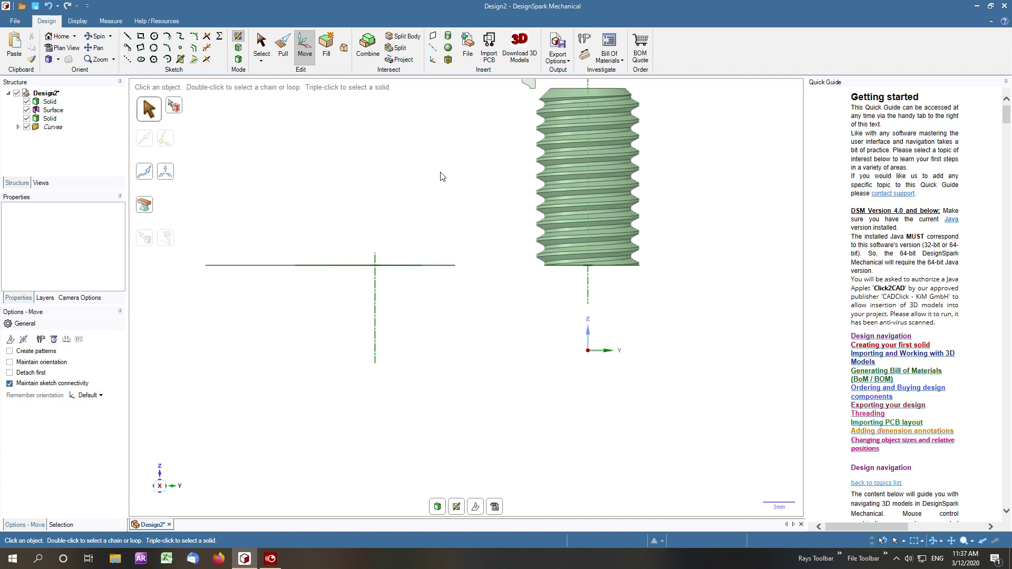
{"action": "left_click", "coordinate": [238, 59]}
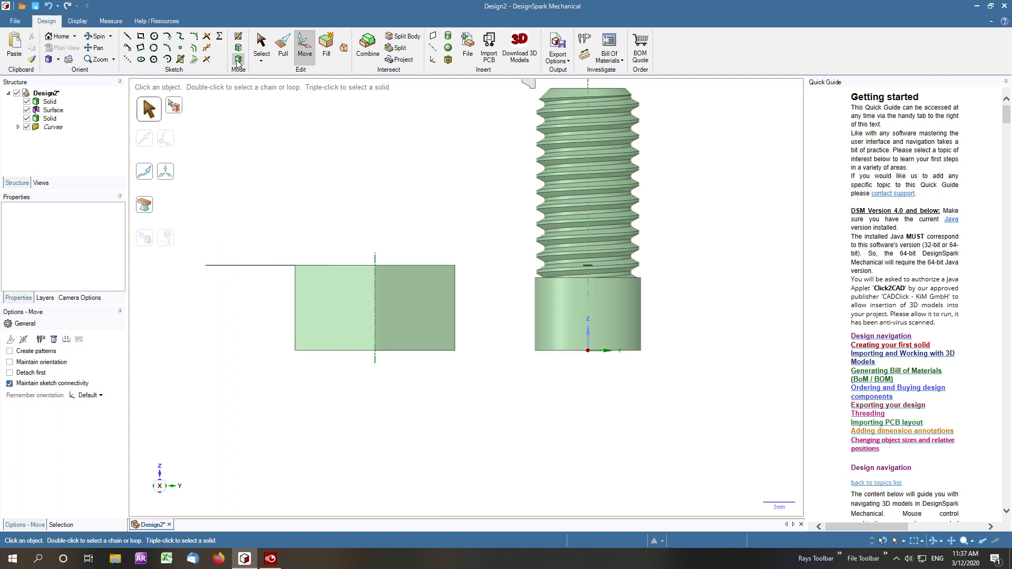
Anchor the Move handle of the small thread-profile surface at the lower corner where its flank meets the rectangular base.
{"action": "left_click", "coordinate": [530, 85]}
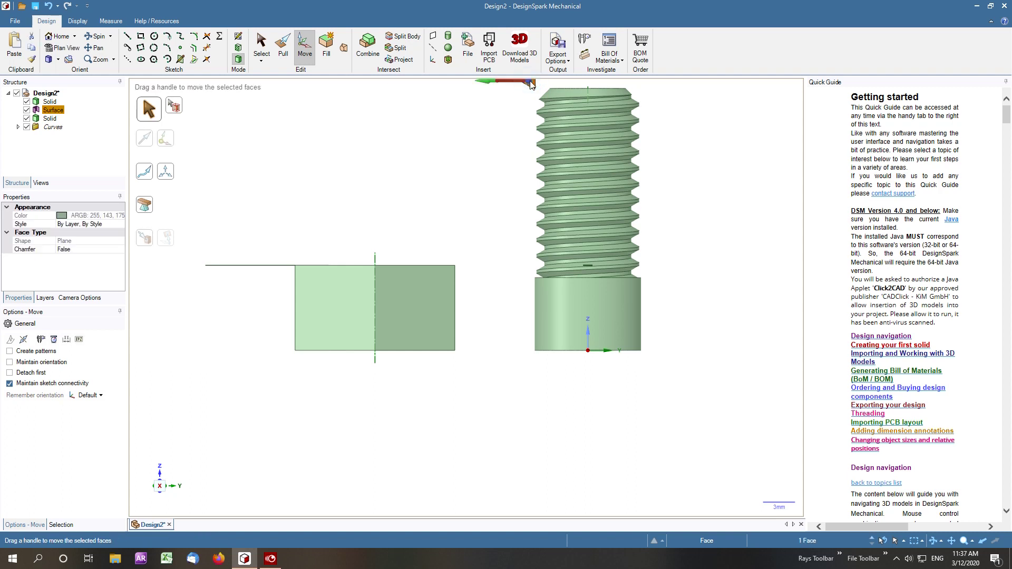
{"action": "scroll", "coordinate": [426, 116], "scroll_direction": "down", "scroll_amount": 3}
{"action": "middle_click_drag", "start_coordinate": [424, 112], "coordinate": [424, 155]}
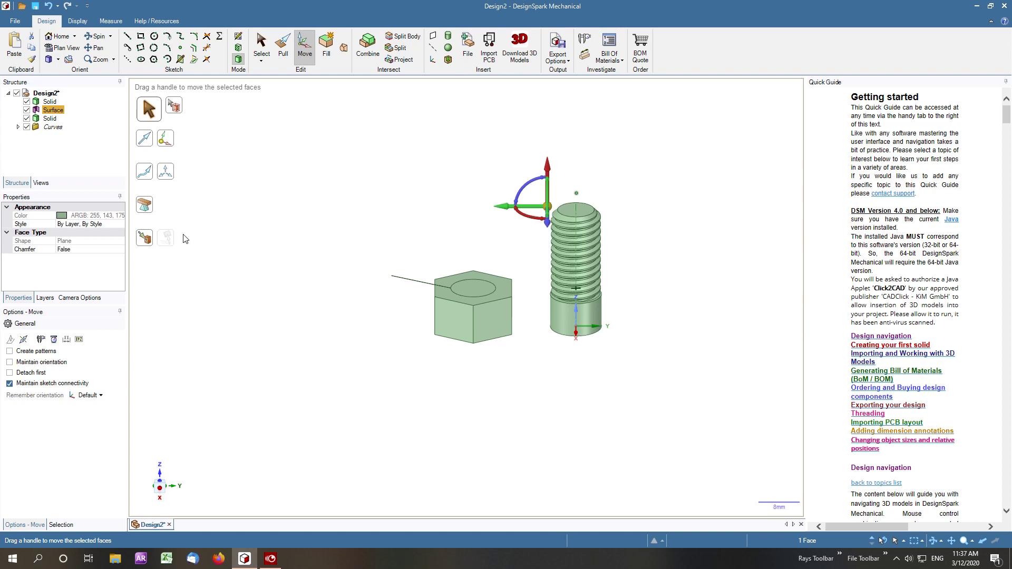
{"action": "scroll", "coordinate": [556, 203], "scroll_direction": "up", "scroll_amount": 5}
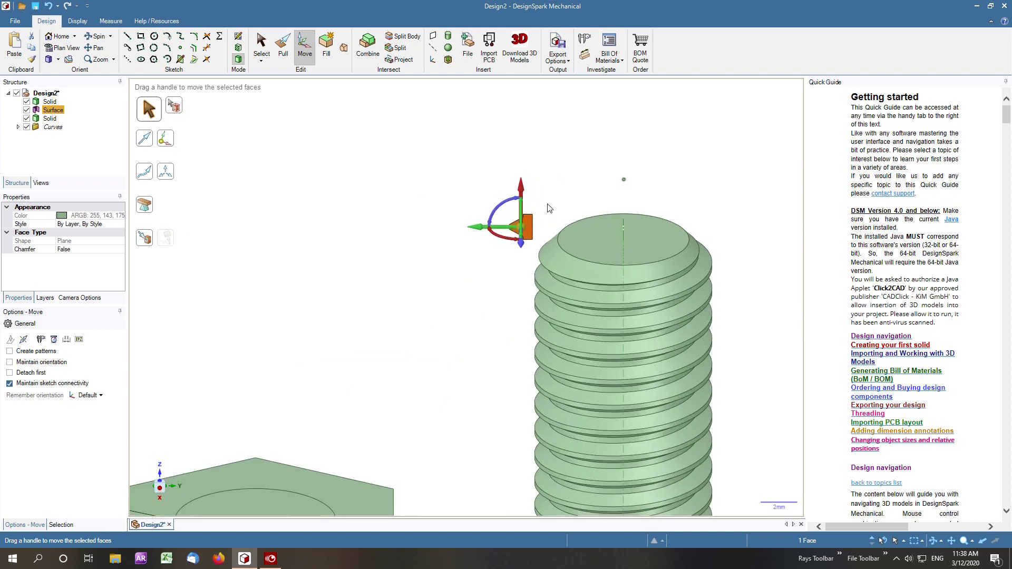
{"action": "scroll", "coordinate": [548, 208], "scroll_direction": "up", "scroll_amount": 4}
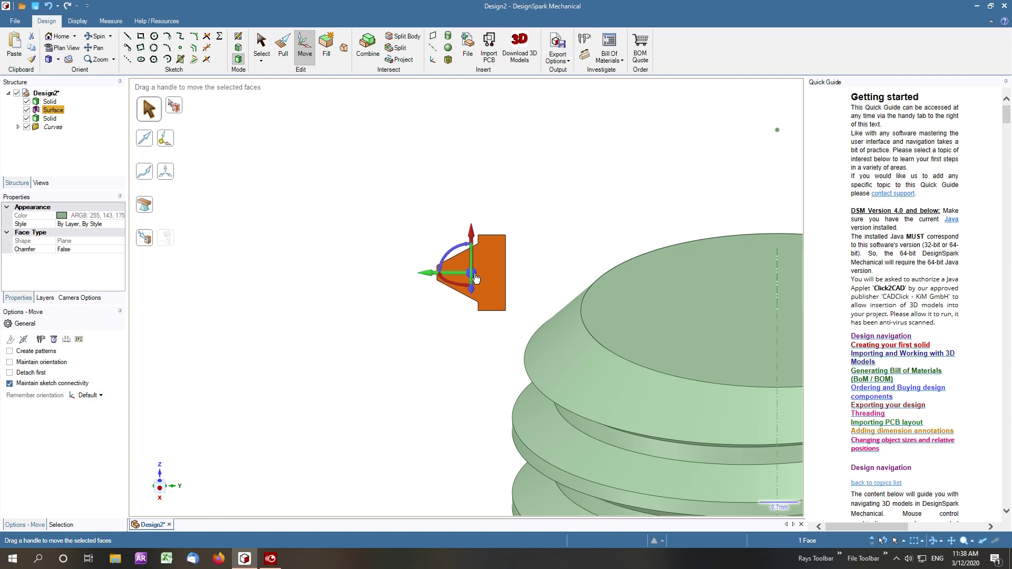
{"action": "mouse_move", "coordinate": [475, 278]}
{"action": "left_mouse_down"}
{"action": "mouse_move", "coordinate": [481, 309]}
{"action": "mouse_move", "coordinate": [484, 280]}
{"action": "left_mouse_up"}
{"action": "left_click", "coordinate": [526, 261]}
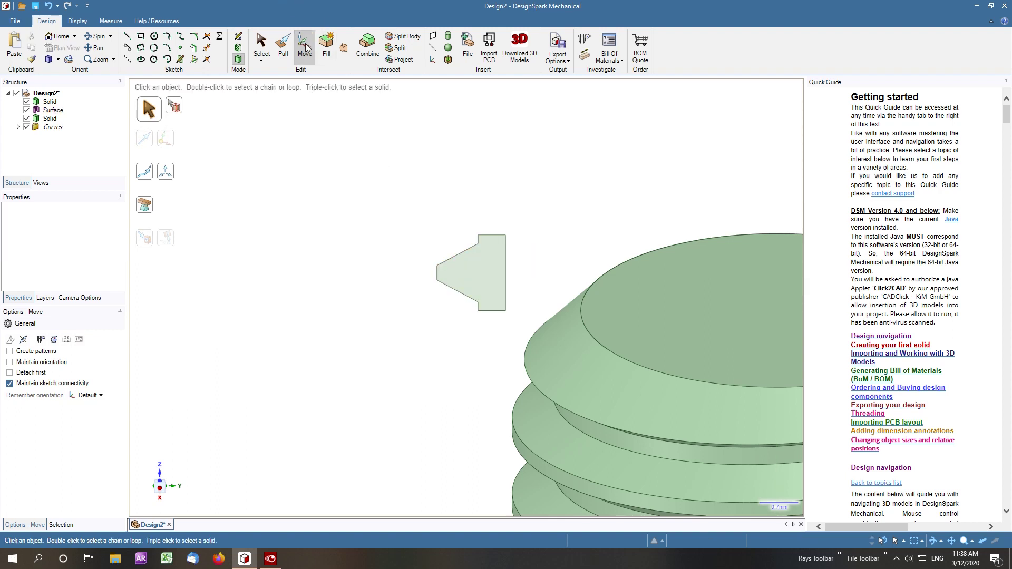
{"action": "left_click", "coordinate": [485, 267]}
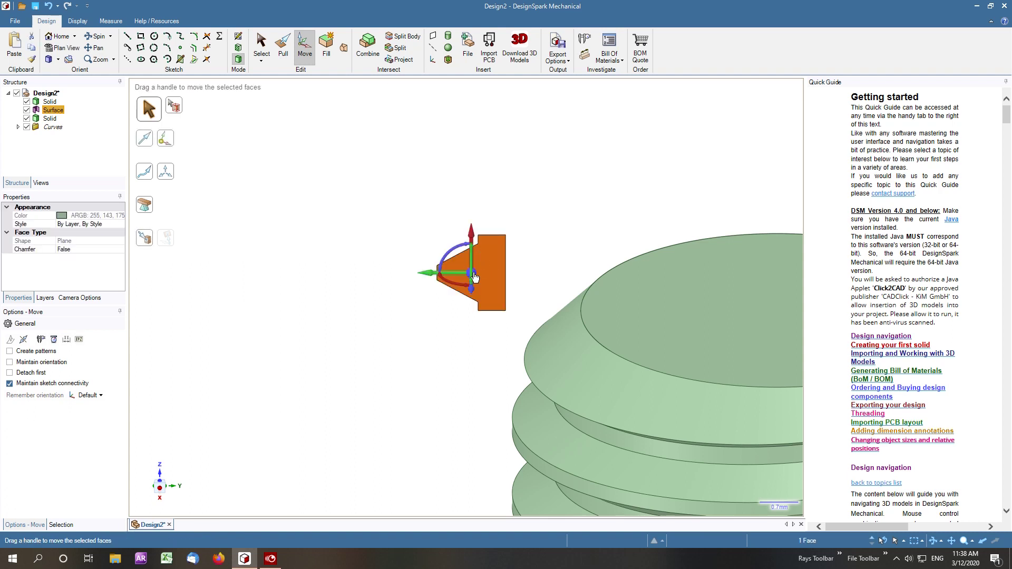
{"action": "middle_click_drag", "start_coordinate": [549, 266], "coordinate": [520, 260]}
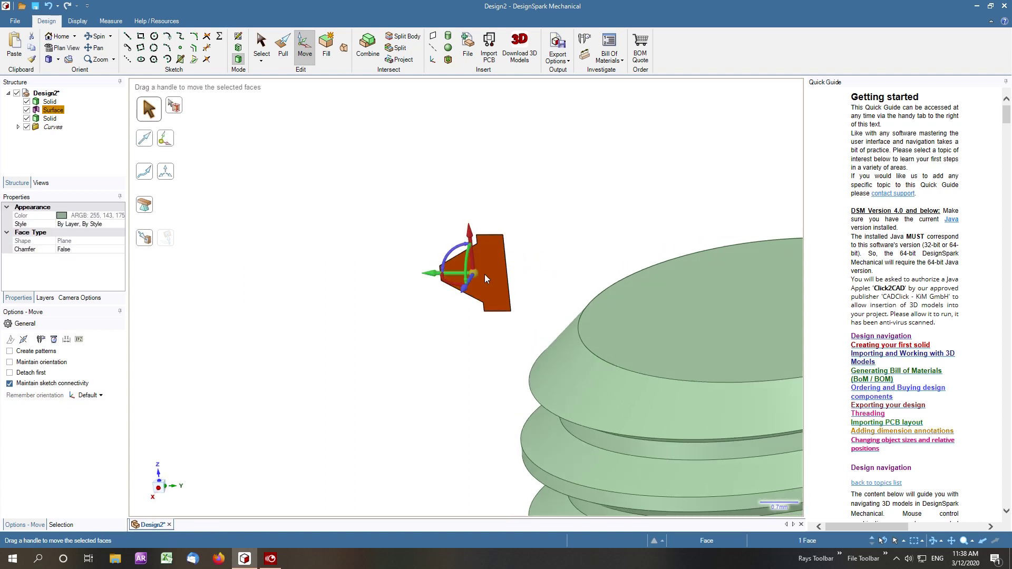
{"action": "left_click_drag", "start_coordinate": [478, 276], "coordinate": [483, 307]}
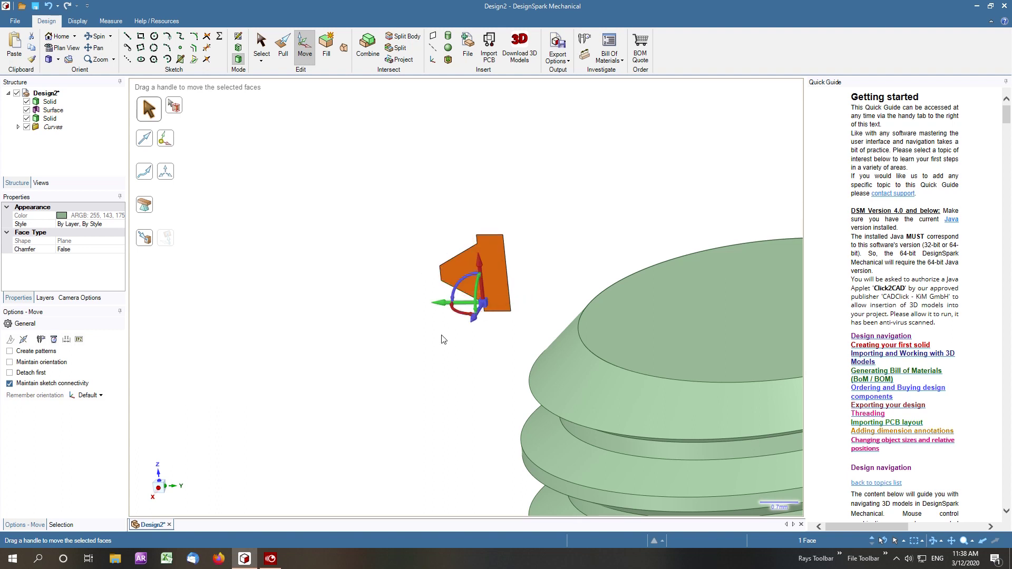
Move the thread profile up to the reference line's endpoint on the circle on top of the hexagonal block.
{"action": "middle_click_drag", "start_coordinate": [310, 365], "coordinate": [352, 276]}
{"action": "scroll", "coordinate": [345, 169], "scroll_direction": "down", "scroll_amount": 5}
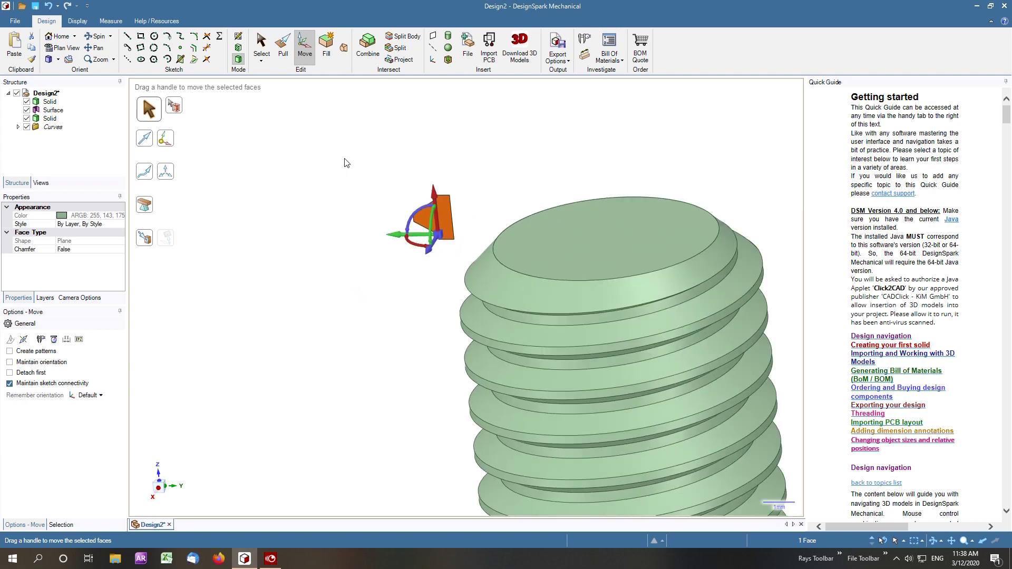
{"action": "scroll", "coordinate": [255, 123], "scroll_direction": "down", "scroll_amount": 3}
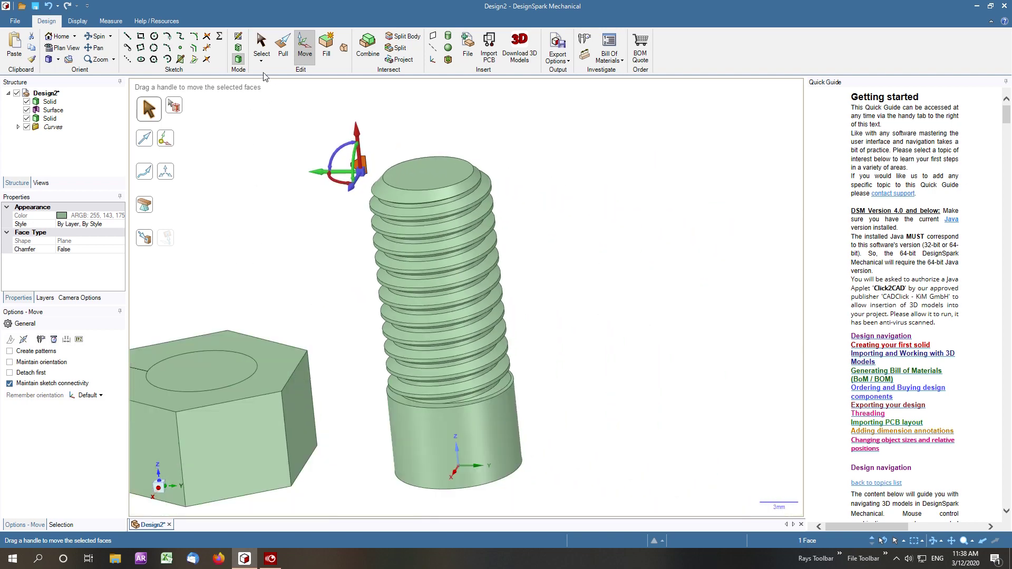
{"action": "left_click", "coordinate": [148, 241]}
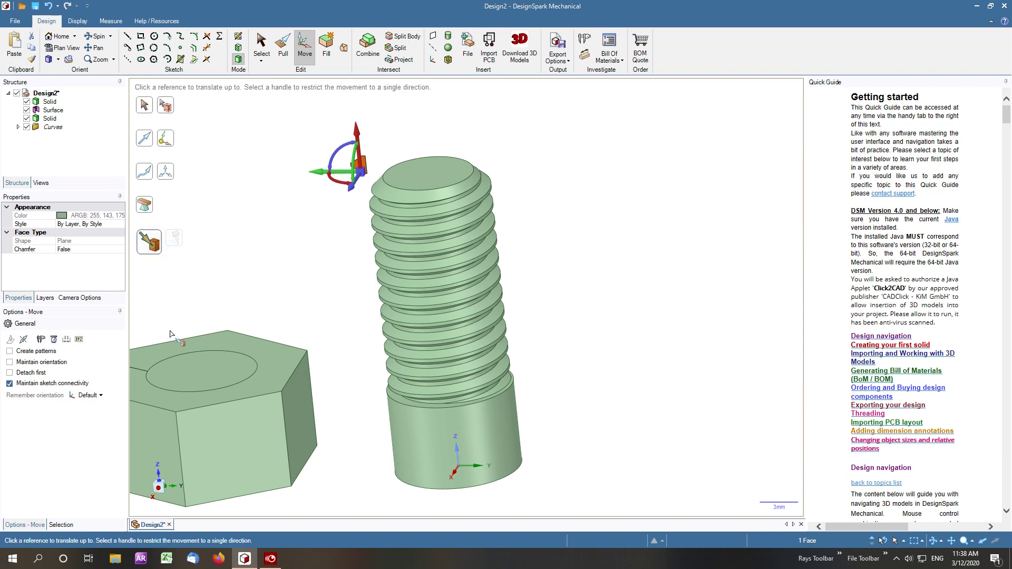
{"action": "left_click", "coordinate": [148, 375]}
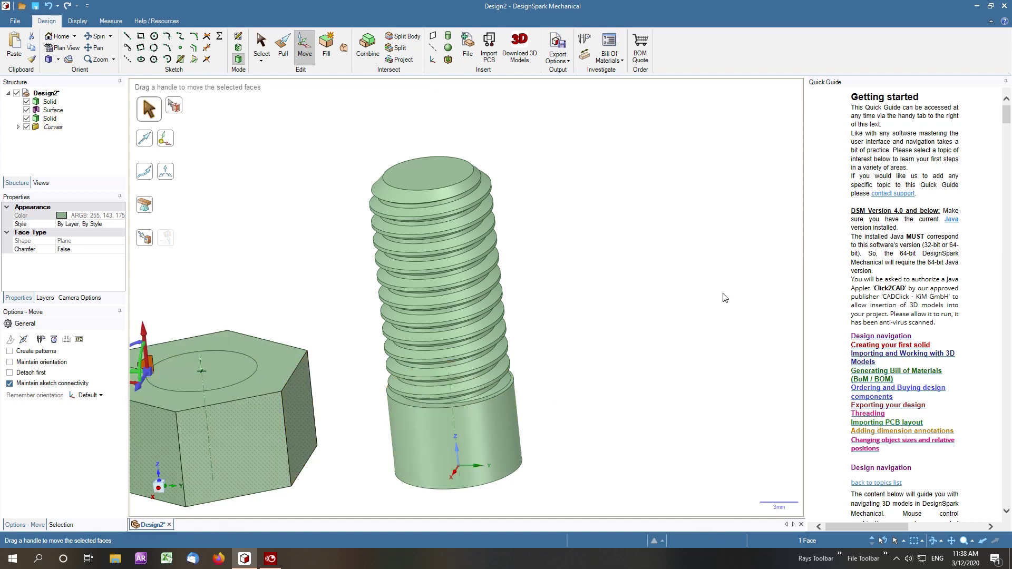
{"action": "scroll", "coordinate": [724, 296], "scroll_direction": "down", "scroll_amount": 3}
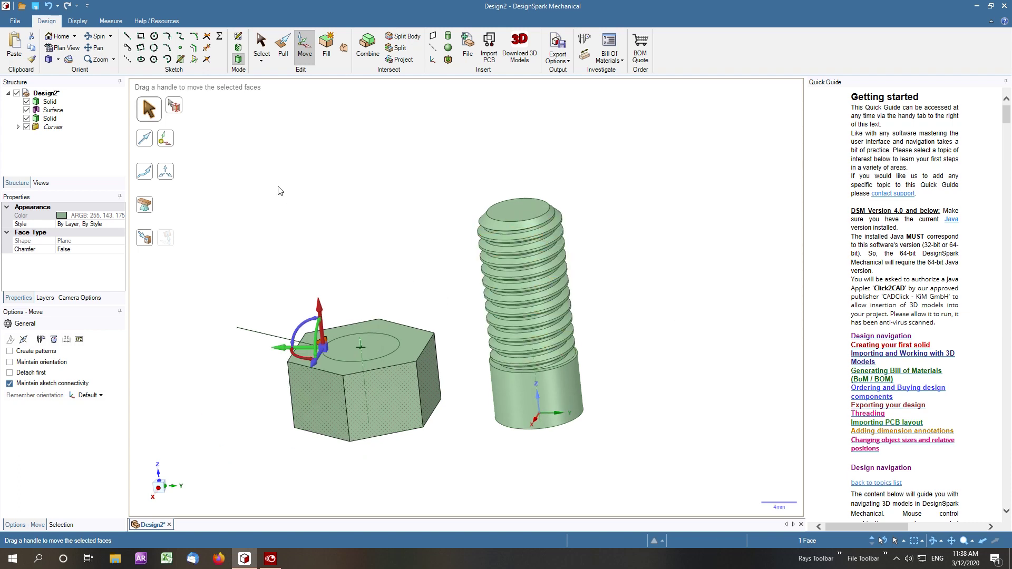
{"action": "key", "text": "Escape"}
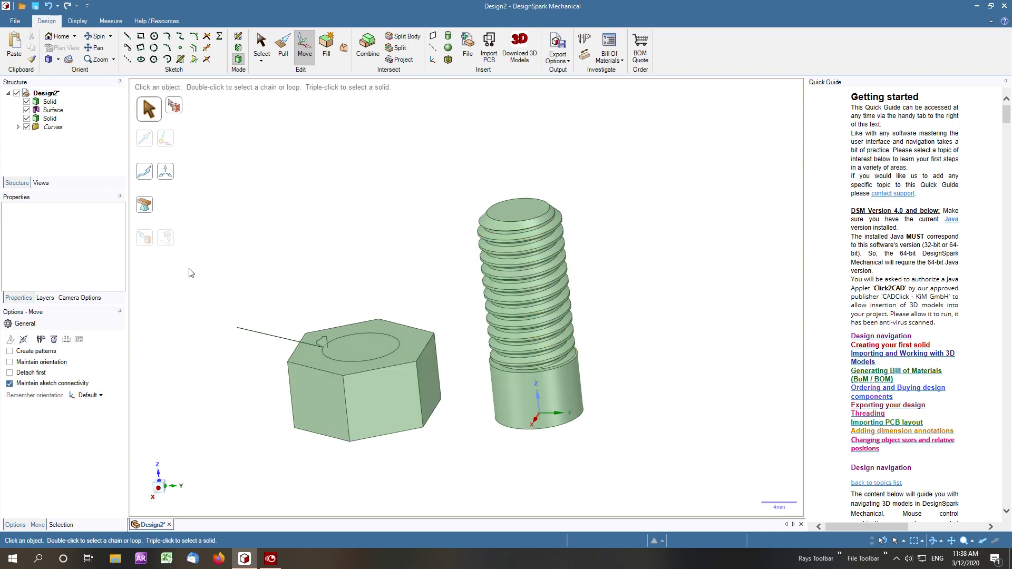
Pull the circle's inner face about 25.12 mm down through the hexagonal block to cut a through hole.
{"action": "left_click", "coordinate": [369, 349]}
{"action": "key", "text": "s"}
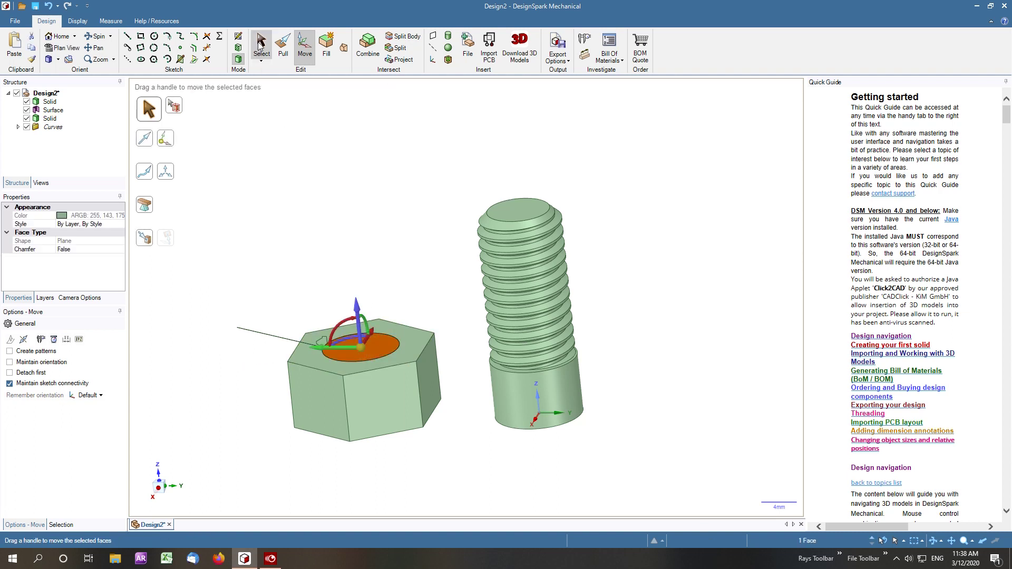
{"action": "left_click", "coordinate": [380, 343]}
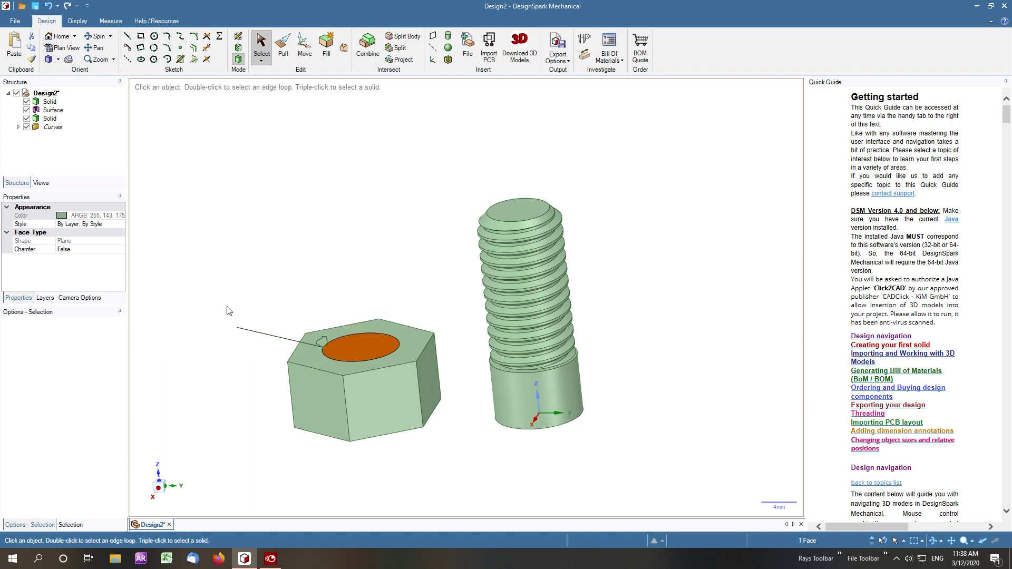
{"action": "left_click", "coordinate": [279, 52]}
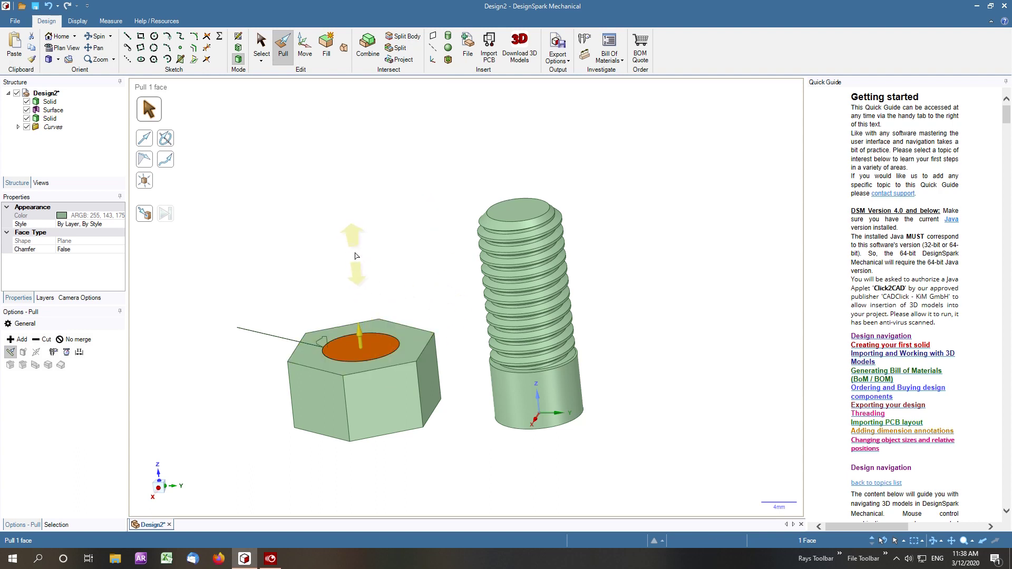
{"action": "left_click_drag", "start_coordinate": [355, 240], "coordinate": [398, 452]}
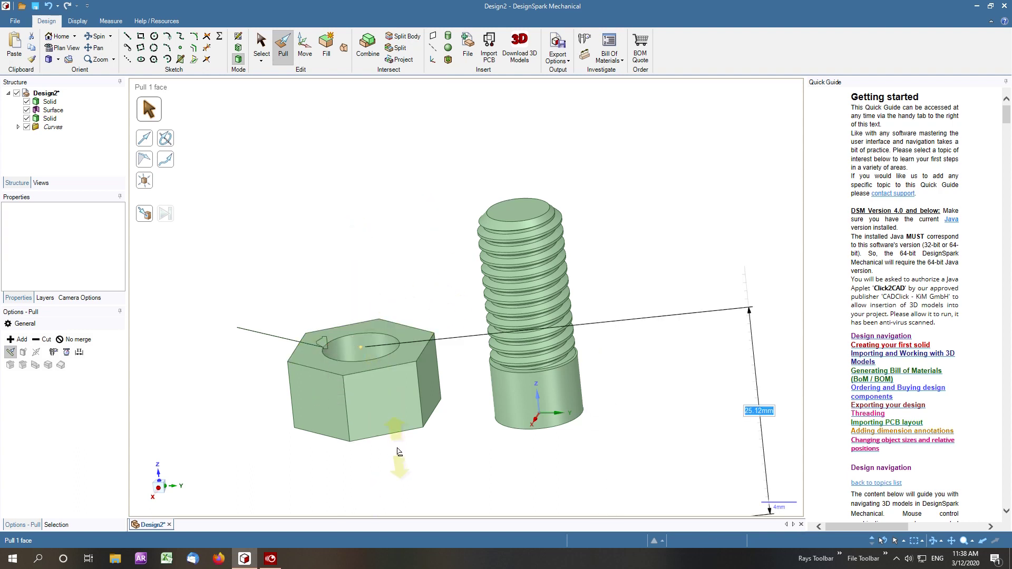
{"action": "left_click", "coordinate": [398, 452]}
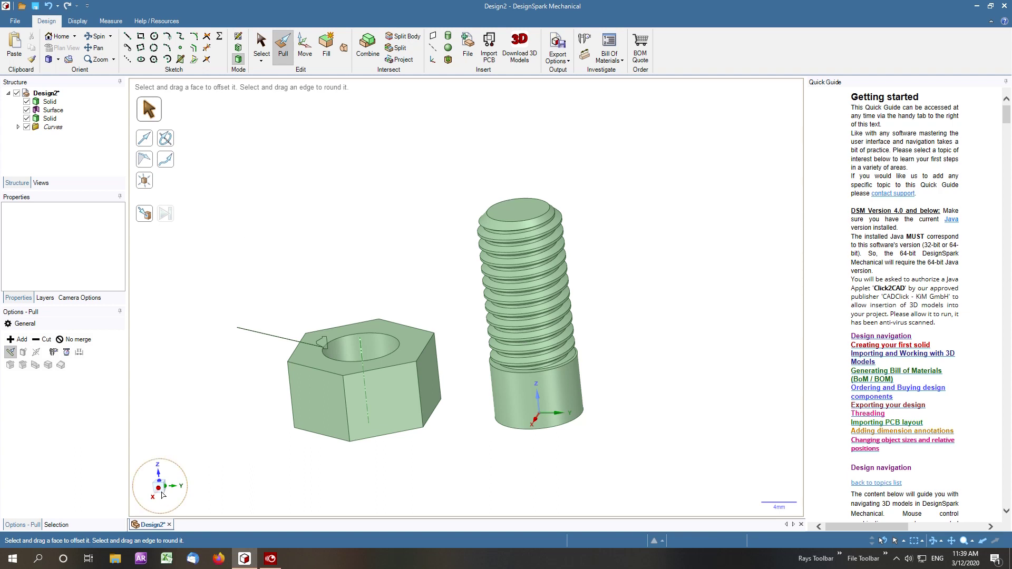
{"action": "left_click", "coordinate": [159, 488]}
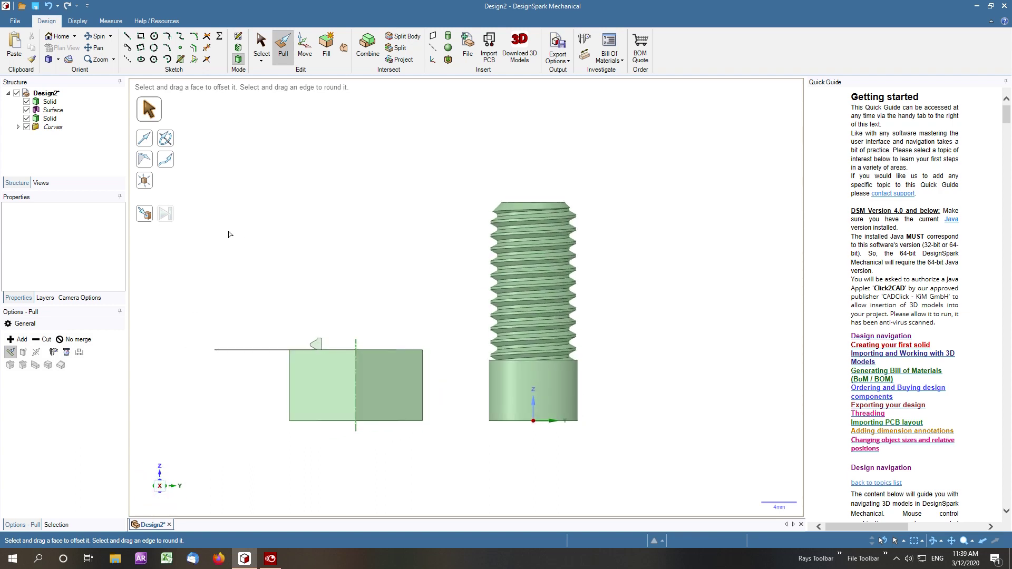
{"action": "middle_click_drag", "start_coordinate": [351, 198], "coordinate": [350, 223]}
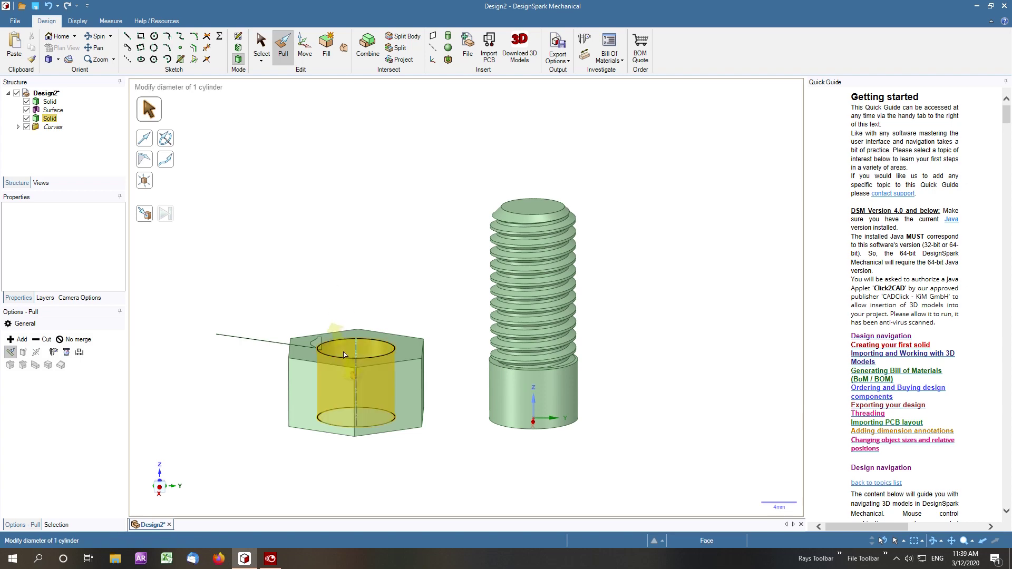
{"action": "scroll", "coordinate": [343, 355], "scroll_direction": "up", "scroll_amount": 5}
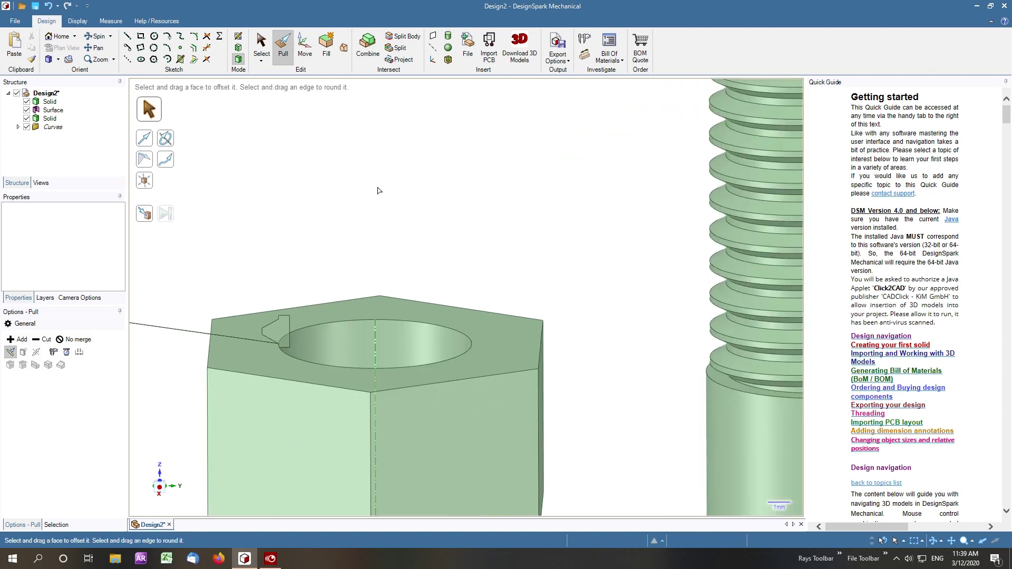
Delete the sketched reference line running outward from the hole's edge on top of the hexagonal block.
{"action": "left_click", "coordinate": [160, 328]}
{"action": "left_click", "coordinate": [160, 329]}
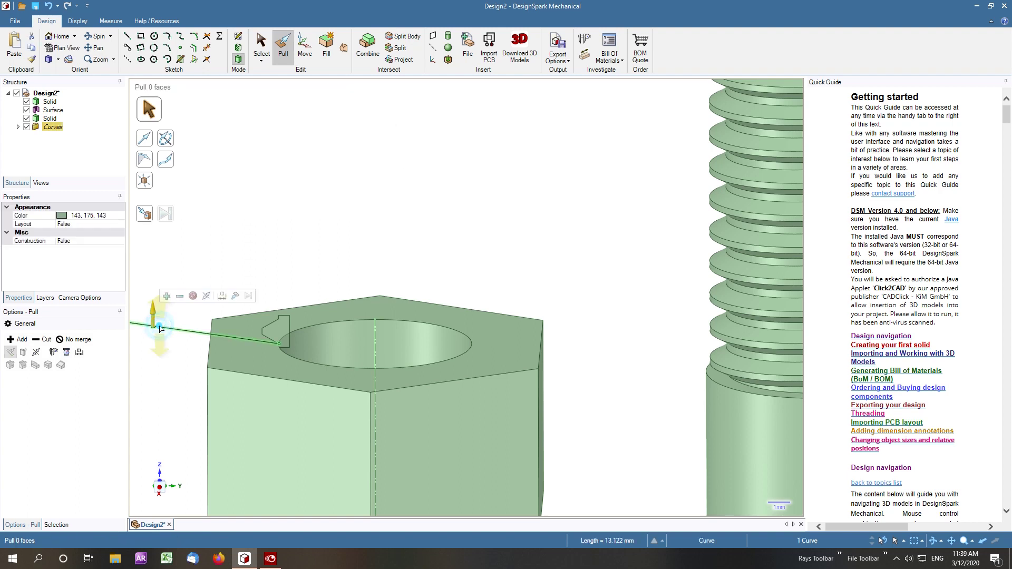
{"action": "key", "text": "Delete"}
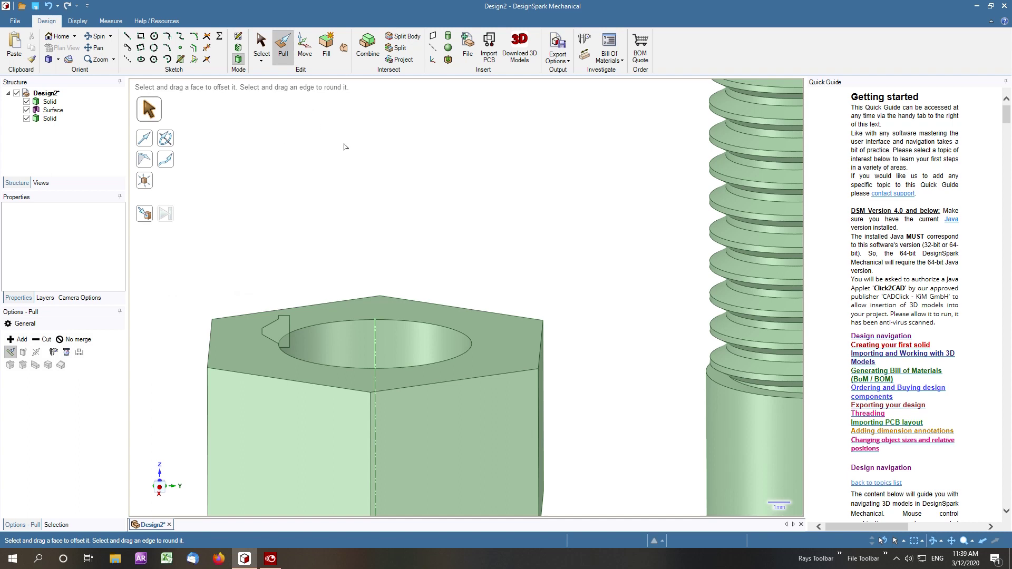
Set up a right-handed helical revolve of the thread-profile face around the hole's vertical axis with a height of 10 mm.
{"action": "left_click", "coordinate": [280, 330]}
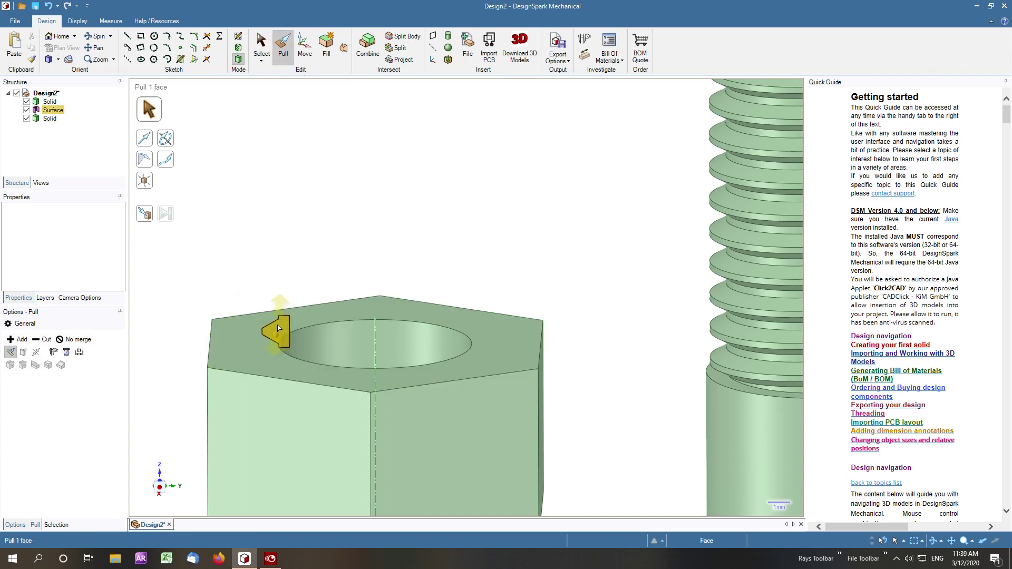
{"action": "left_click", "coordinate": [281, 330]}
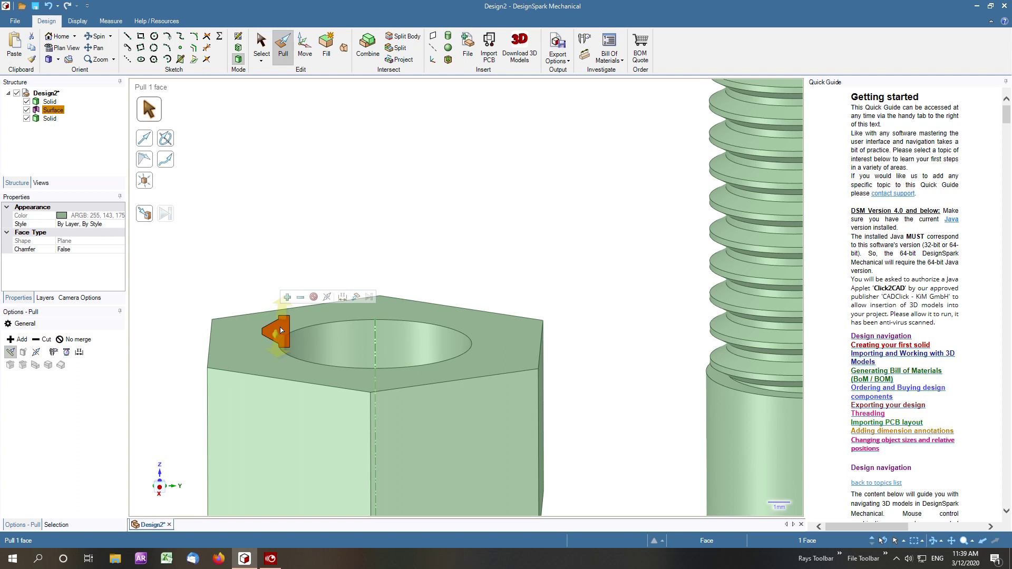
{"action": "left_click", "coordinate": [168, 140]}
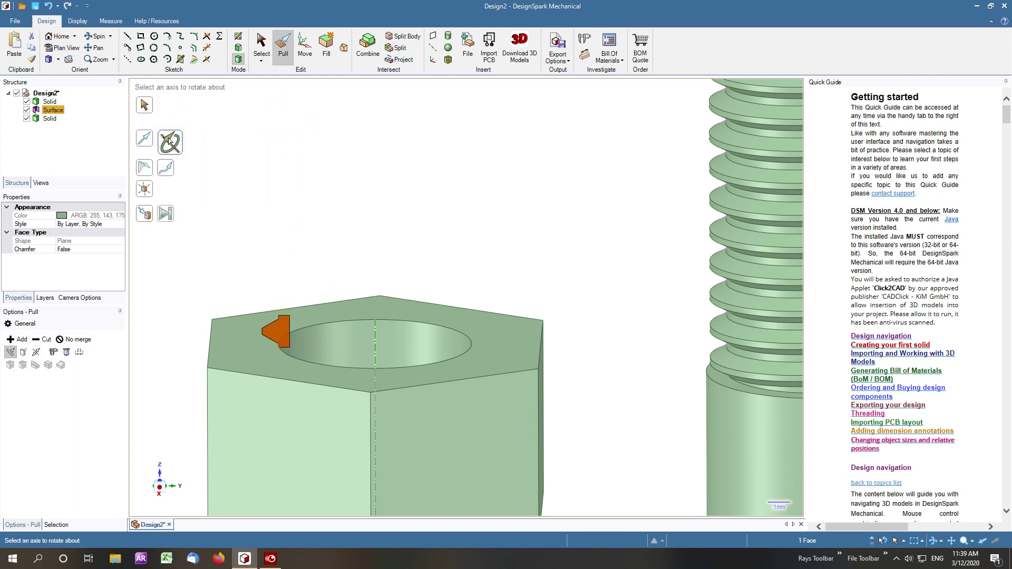
{"action": "left_click", "coordinate": [375, 332]}
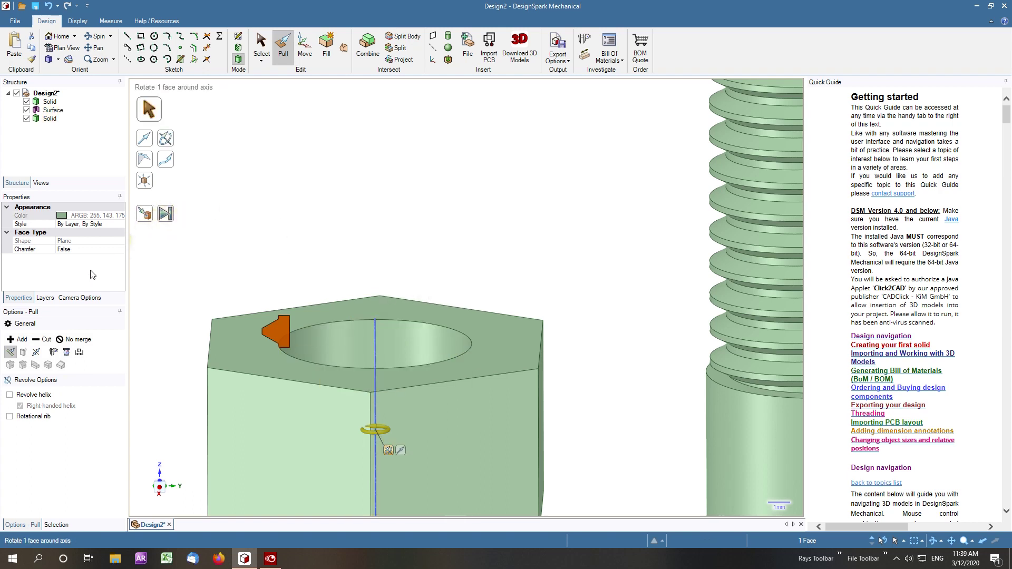
{"action": "left_click", "coordinate": [9, 395]}
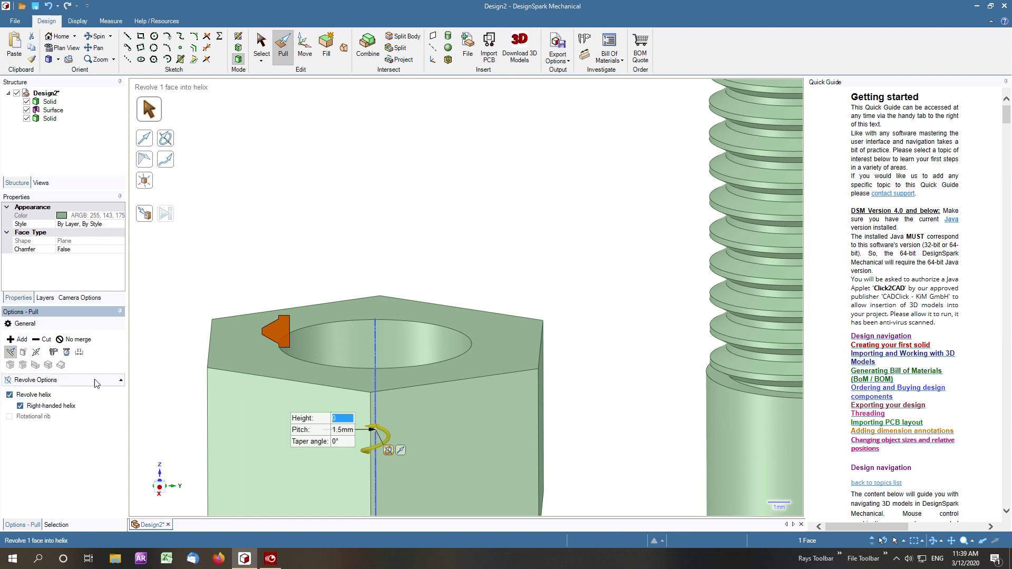
{"action": "left_click", "coordinate": [344, 422]}
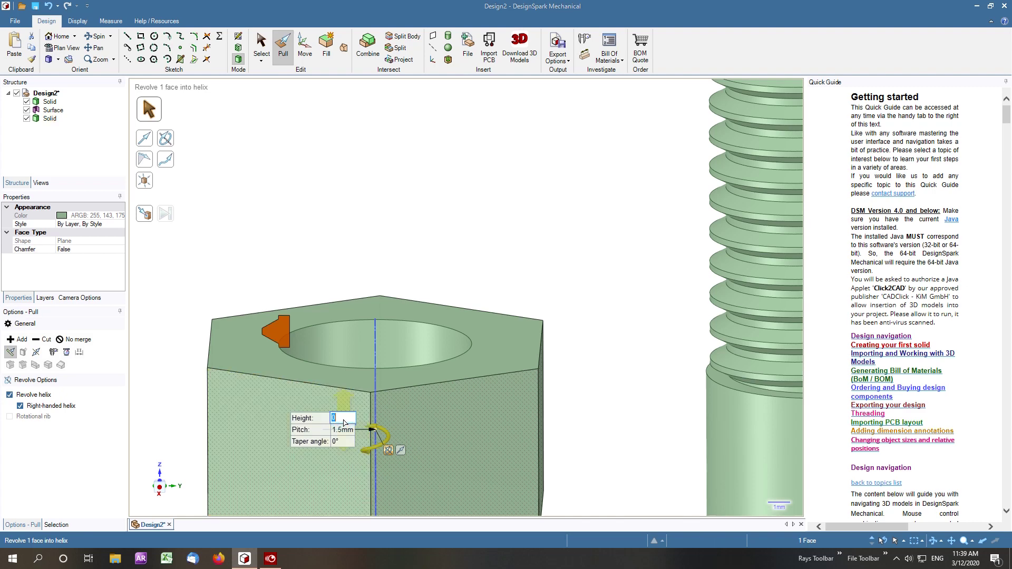
{"action": "type", "text": "10"}
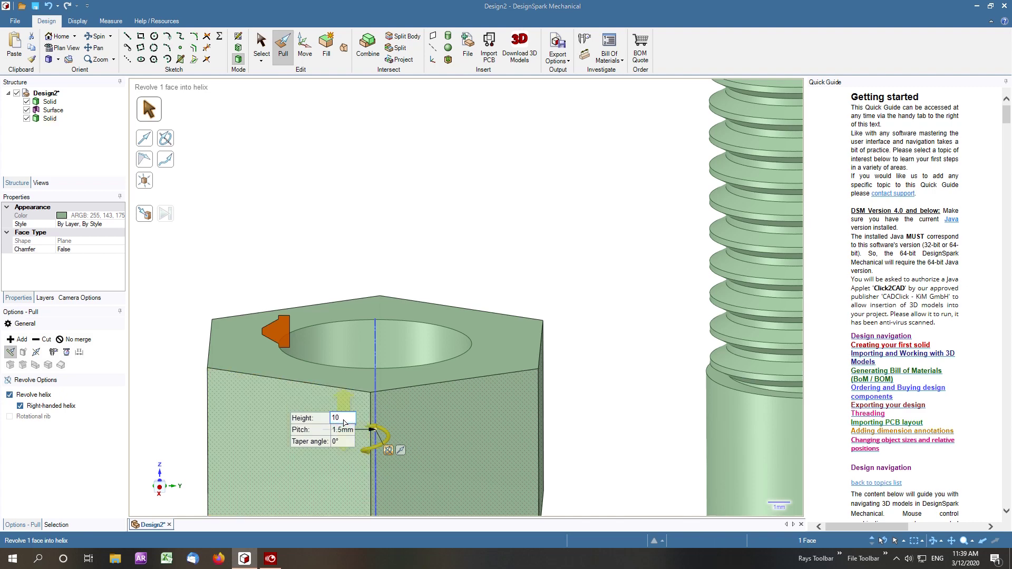